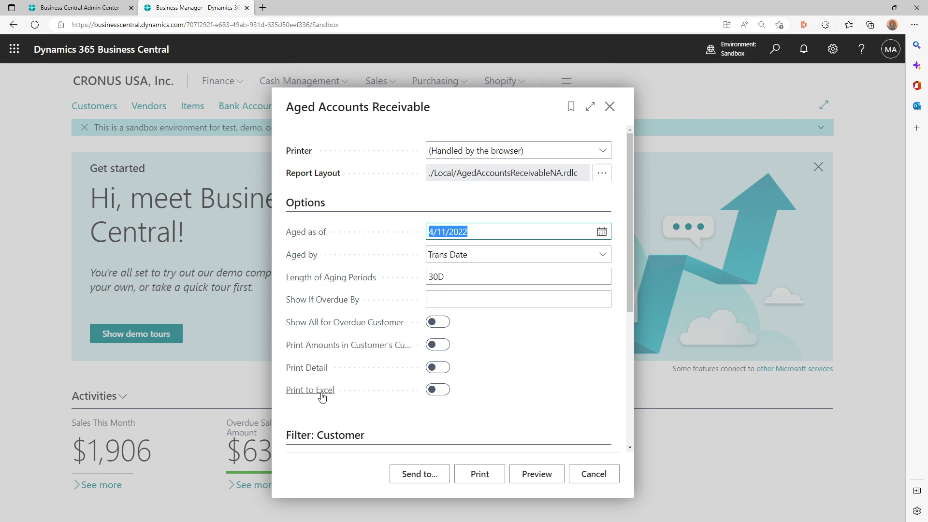
Step: Close the Aged Accounts Receivable request page and open the Report Layouts page
mouse_move(324, 397)
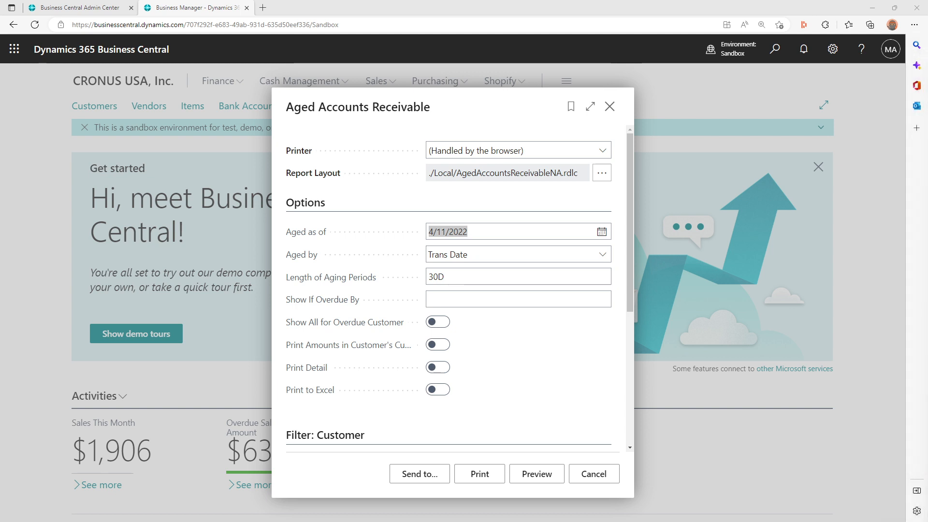
click(608, 111)
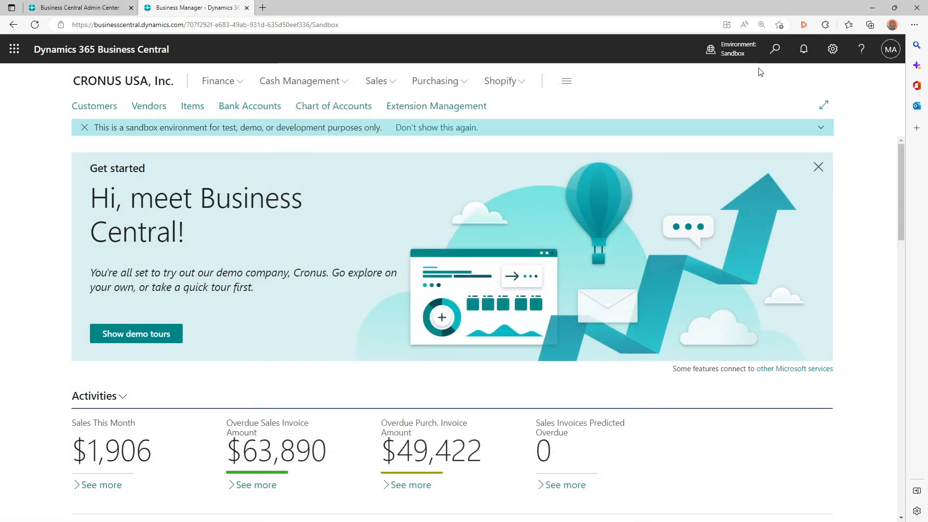
click(781, 56)
text(Report Layout)
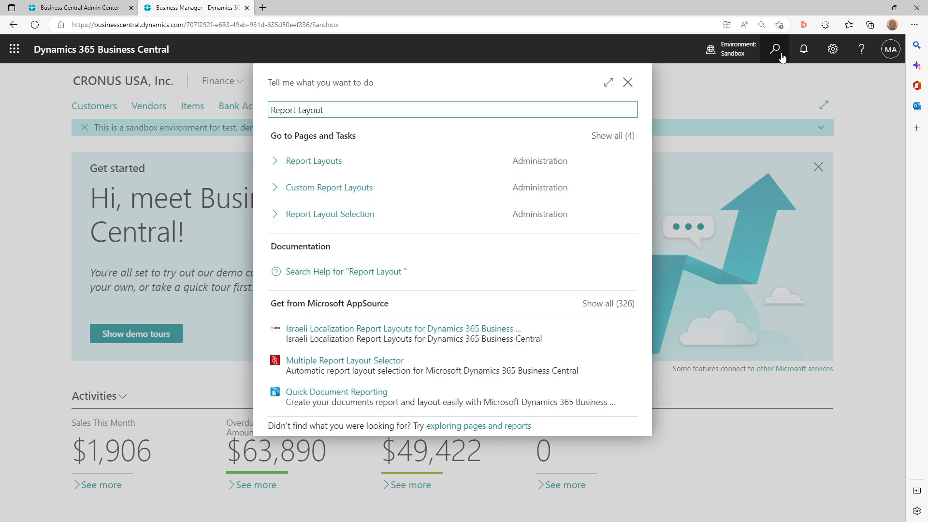
click(308, 161)
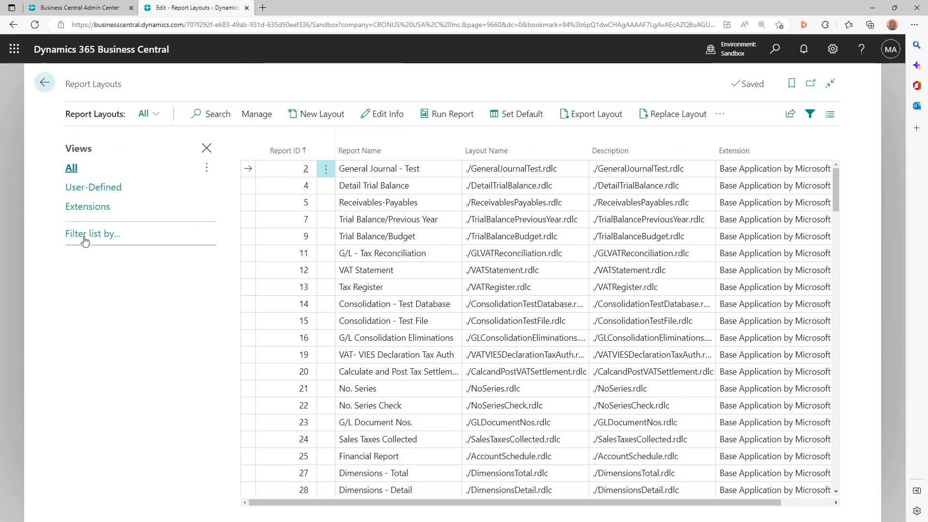
Step: Try to filter the report layouts by Report Name with the value Aged Account Re*
click(90, 262)
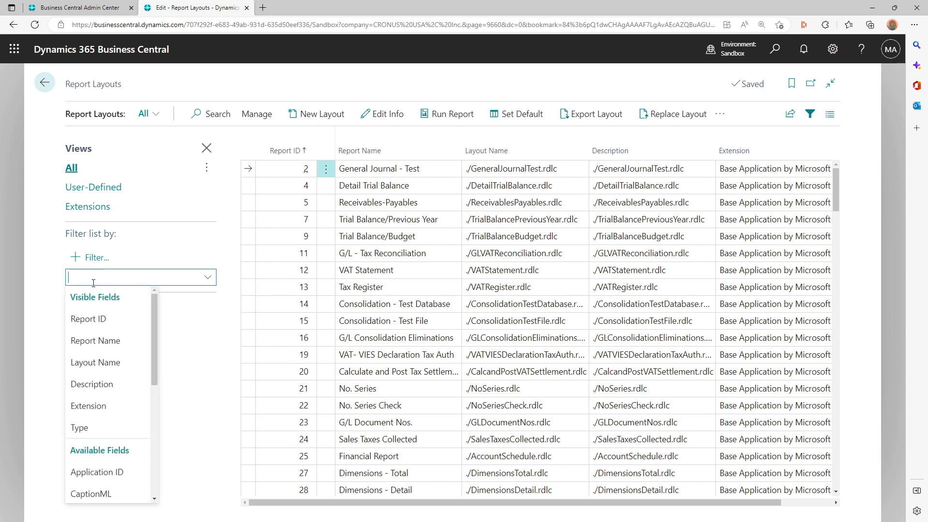
click(97, 340)
text(A)
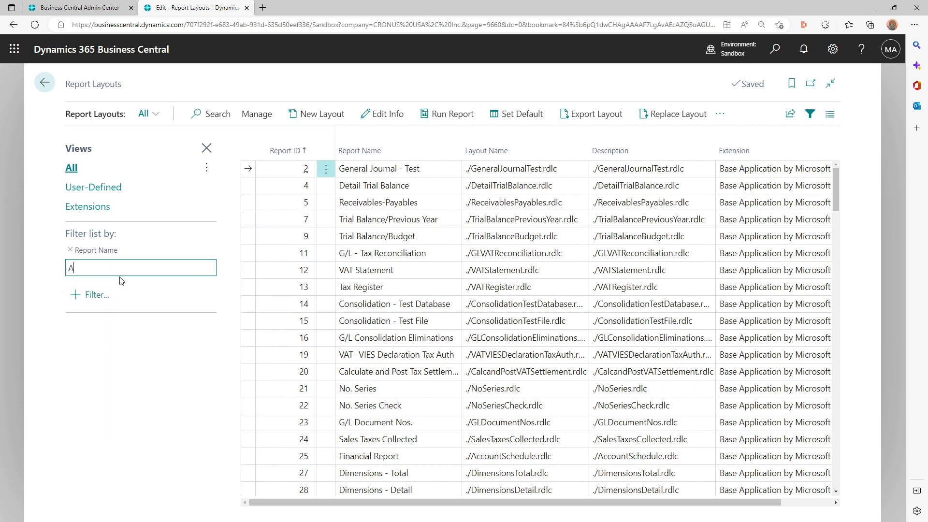
text(ged Account Re)
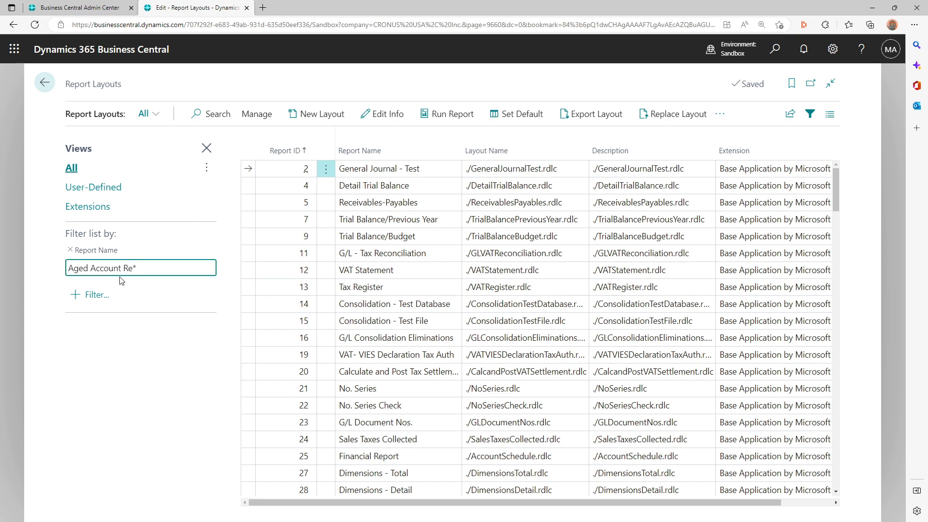
text(*)
key(Return)
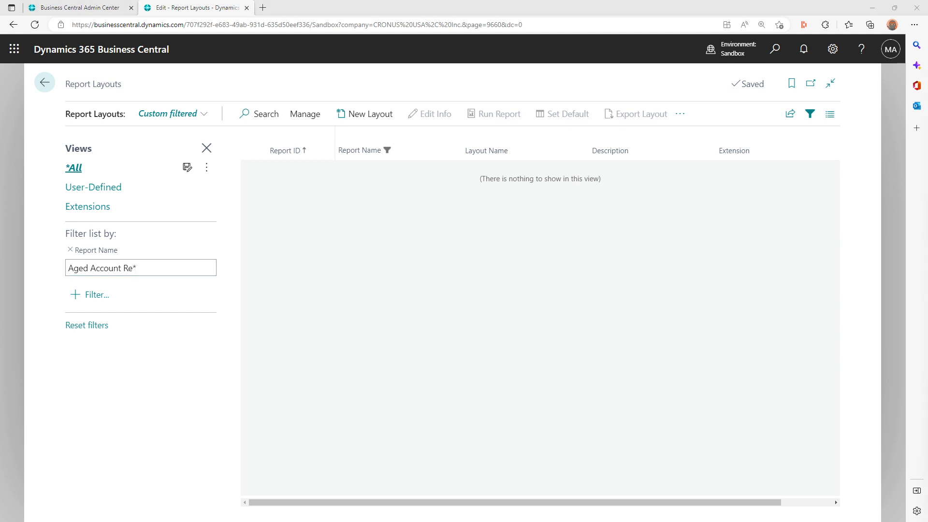
Step: Try the full text Aged Account Receivable as the Report Name filter, and remove that filter
drag(124, 268, 141, 269)
text(Receivable)
key(Tab)
drag(171, 269, 27, 263)
text(Aged Account Receivable)
key(Tab)
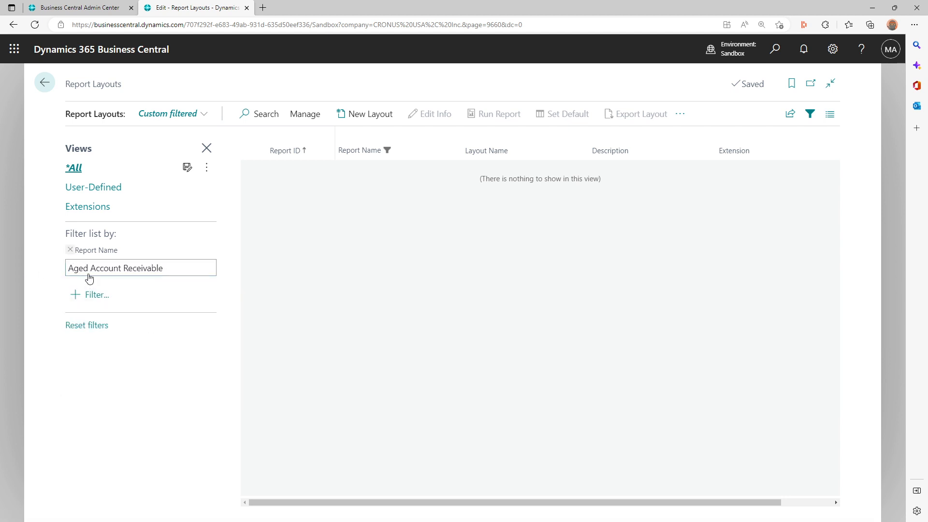
click(70, 250)
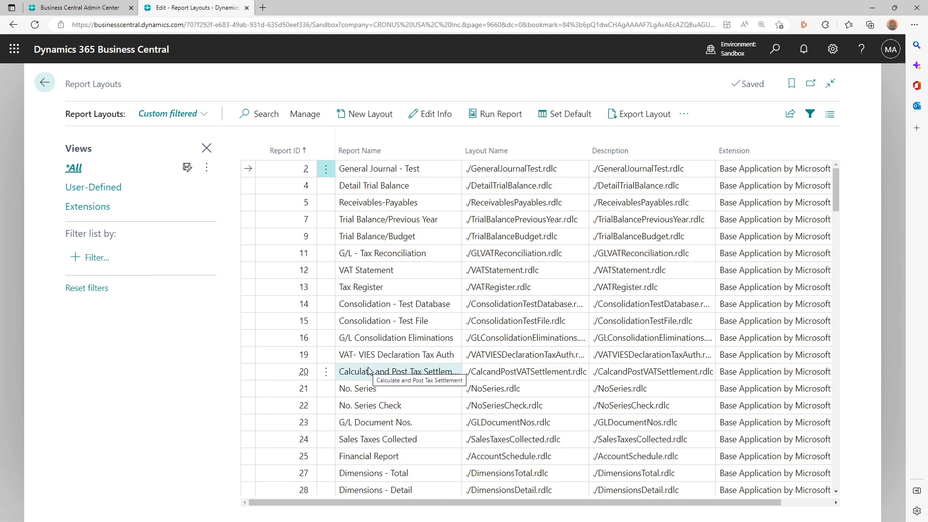
Step: Copy the exact report name from the report 120 row and filter the list by Report Name with Aged Accounts Receivable
scroll(369, 371, down, 10)
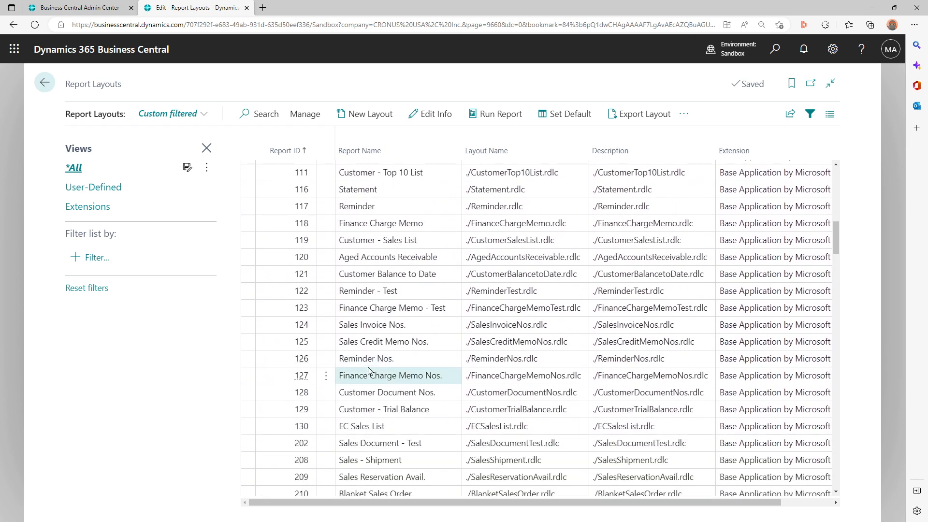
click(381, 258)
key(ctrl+c)
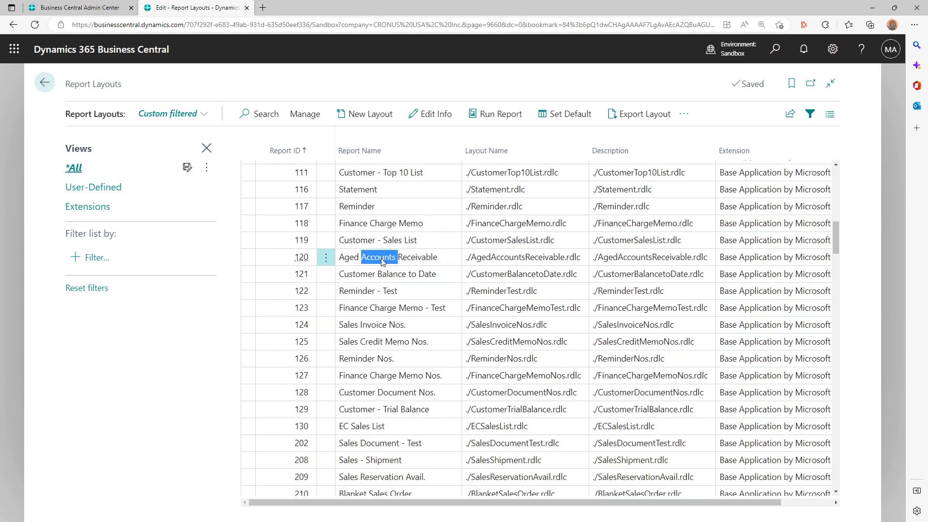
click(79, 258)
click(99, 343)
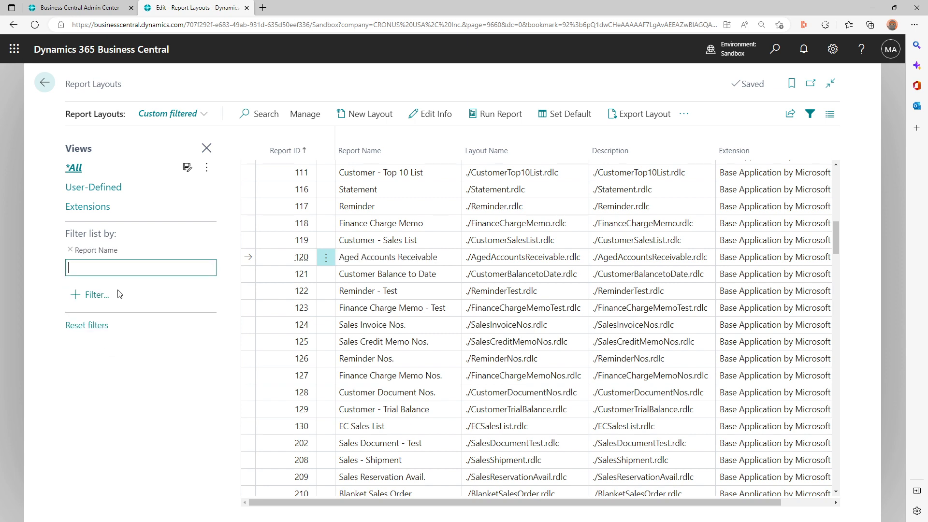
key(ctrl+v)
key(Tab)
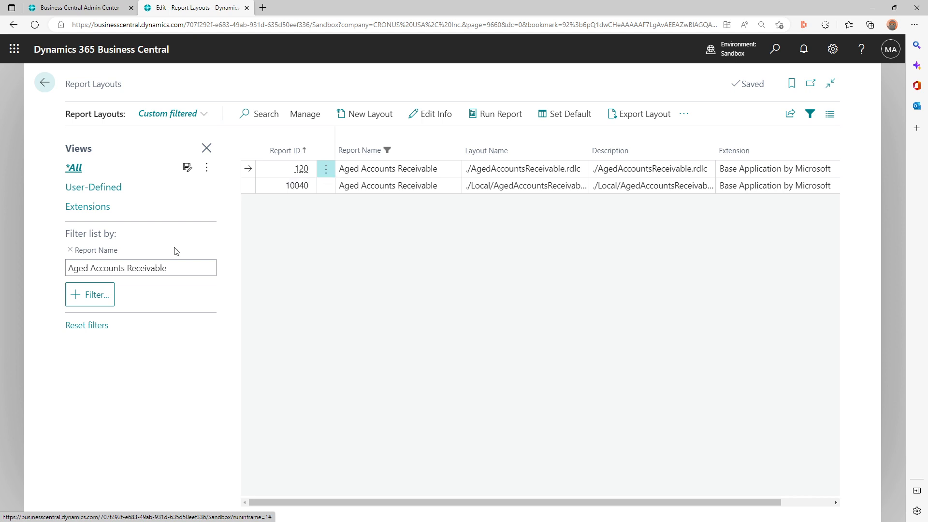
Step: Filter the layouts by Report ID 120 and remove the Report Name filter
click(81, 292)
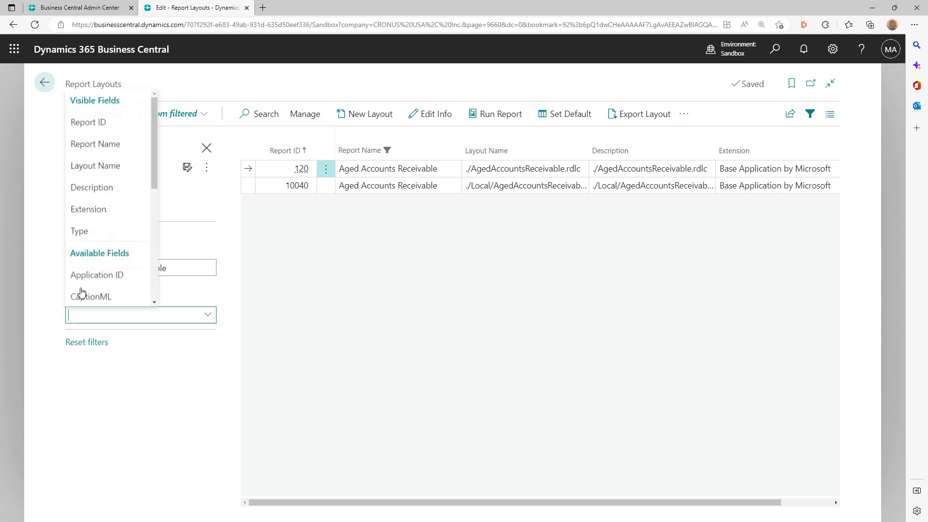
click(125, 124)
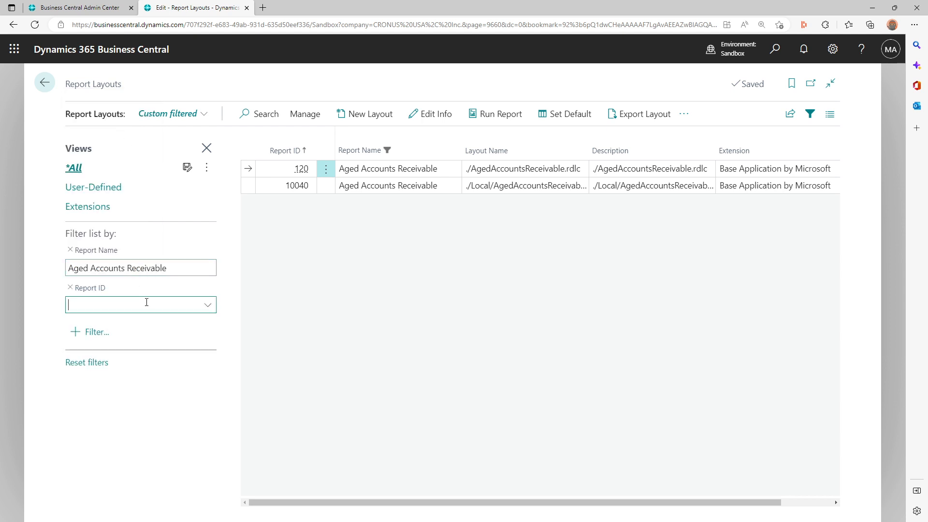
text(120)
key(Tab)
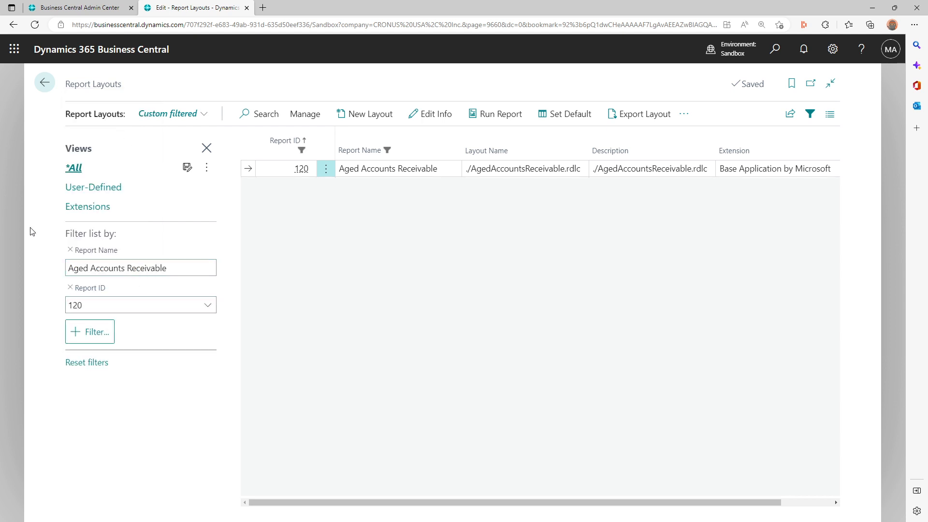
click(70, 251)
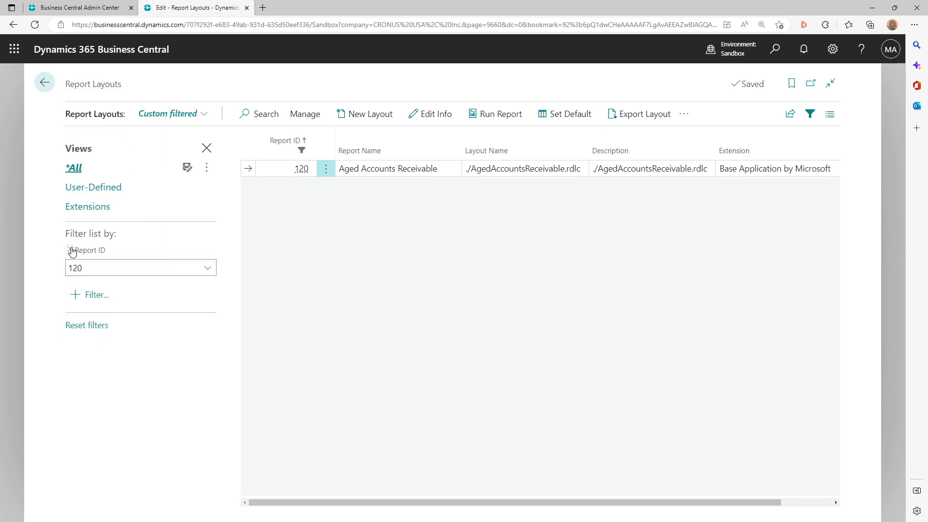
Step: Run the Aged Accounts Receivable report and send it to a Microsoft Excel Document (data and layout)
click(500, 115)
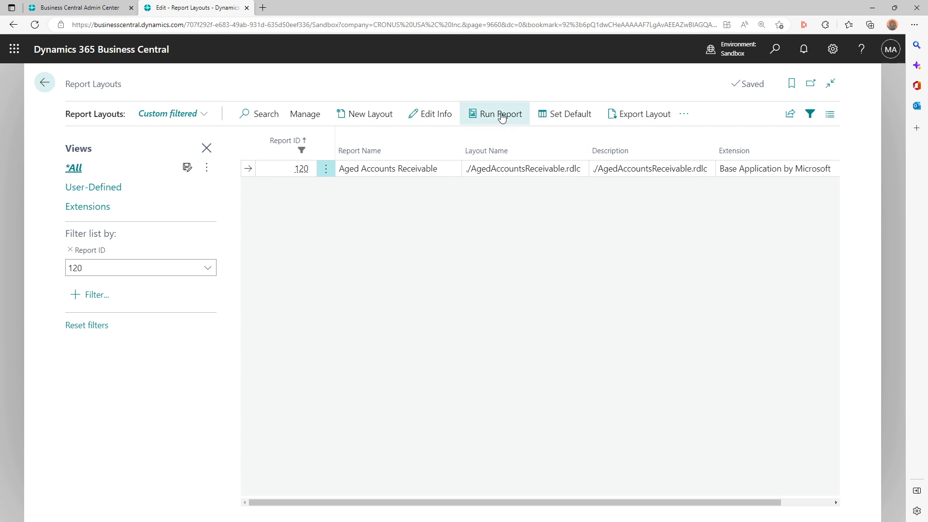
click(433, 479)
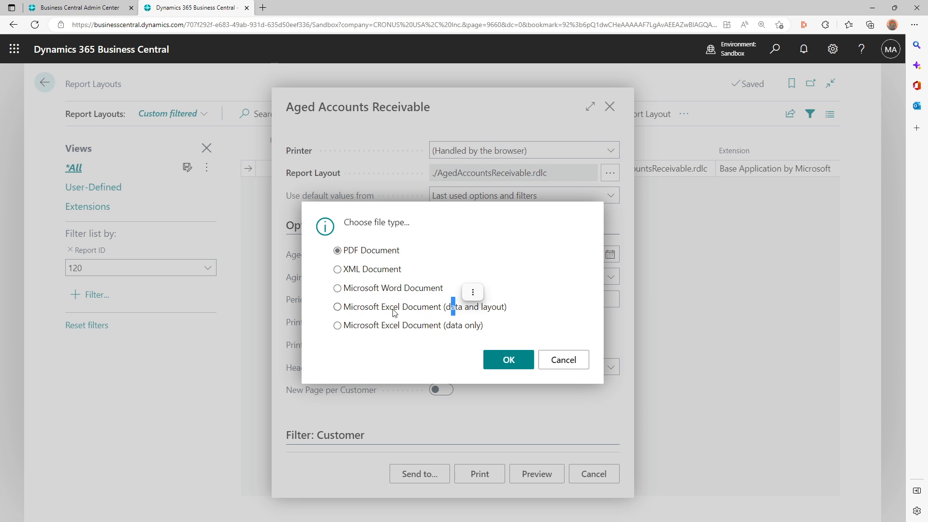
click(352, 308)
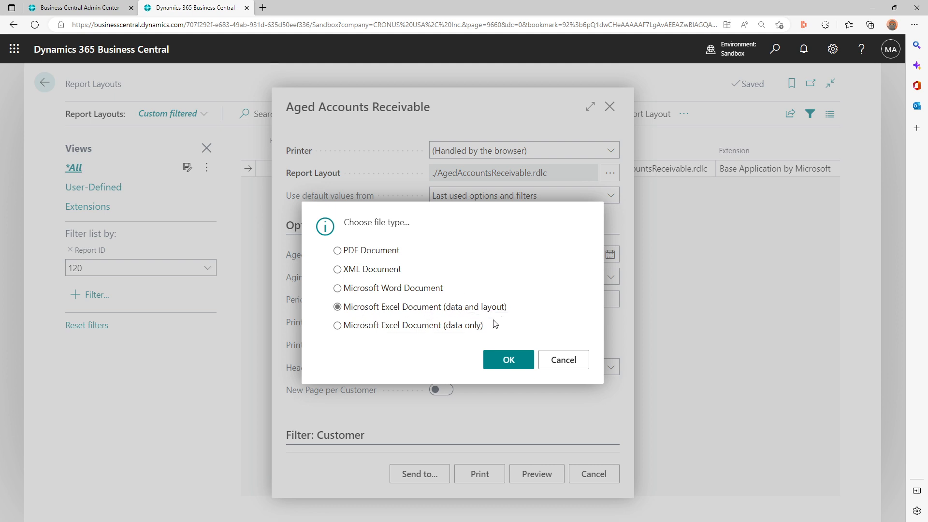
click(509, 363)
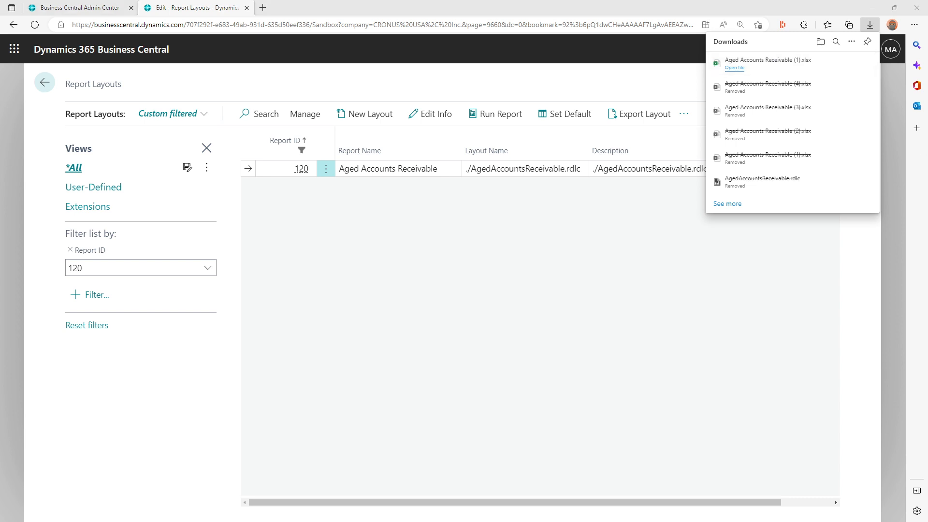
Step: Show the exported Aged Accounts Receivable workbook in a maximized Excel window and widen the narrow spacer columns G and H after Balance
drag(927, 250, 472, 76)
click(662, 74)
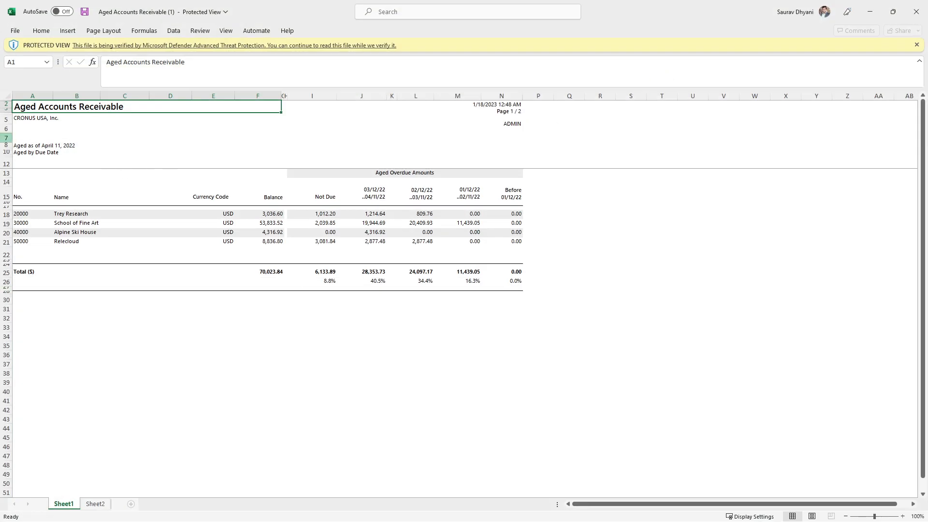
click(50, 118)
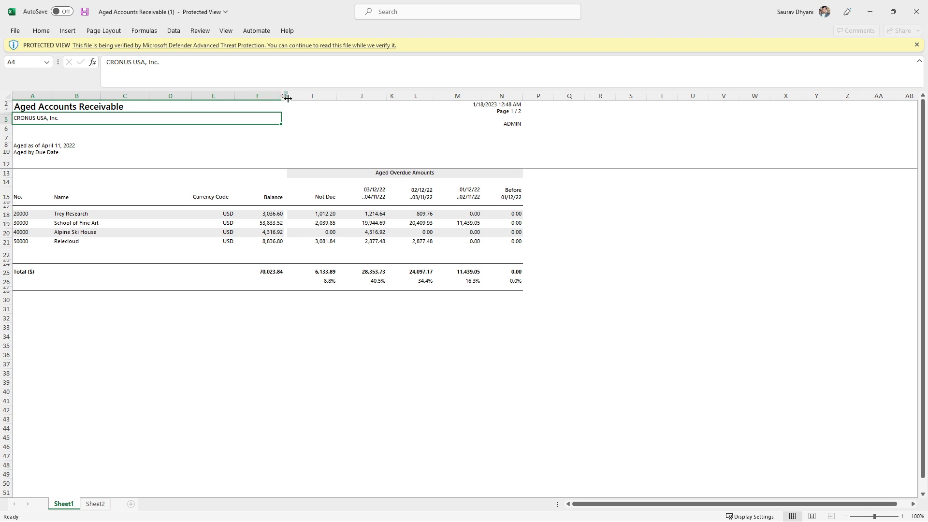
drag(295, 95, 259, 94)
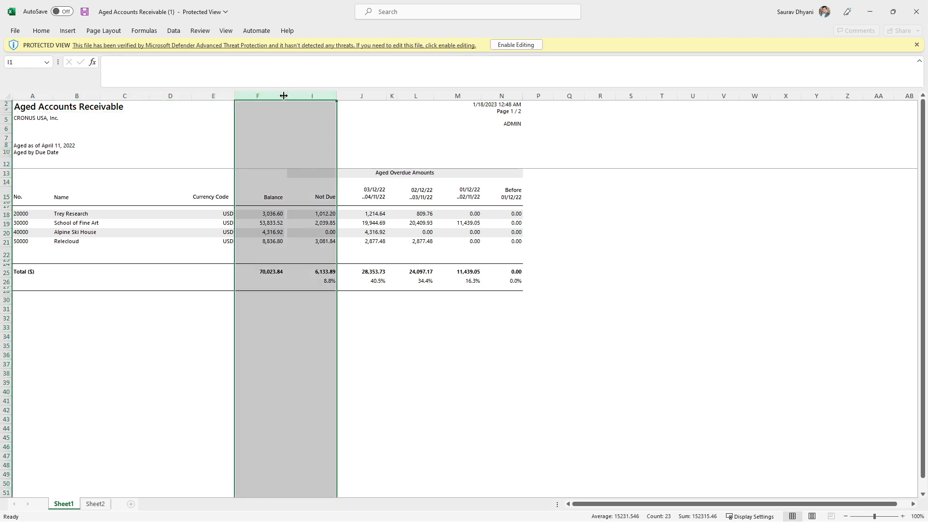
click(286, 109)
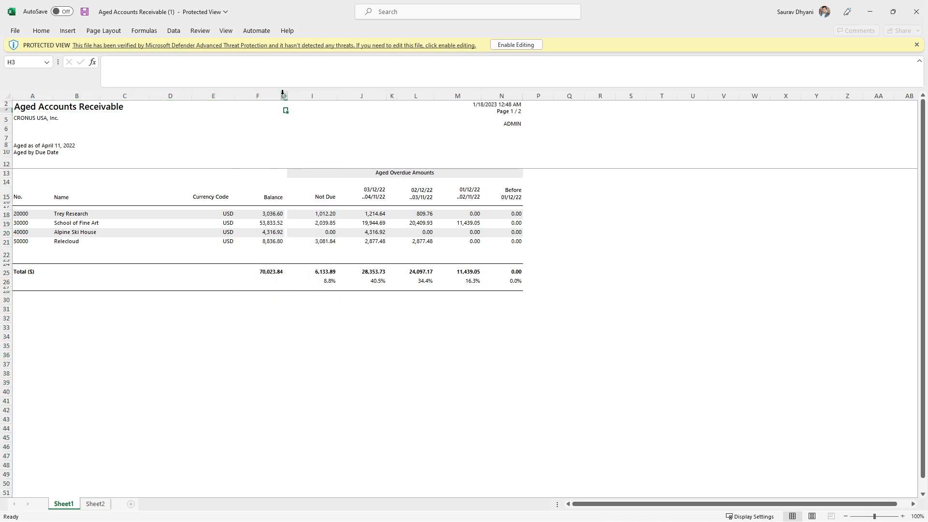
drag(285, 95, 313, 98)
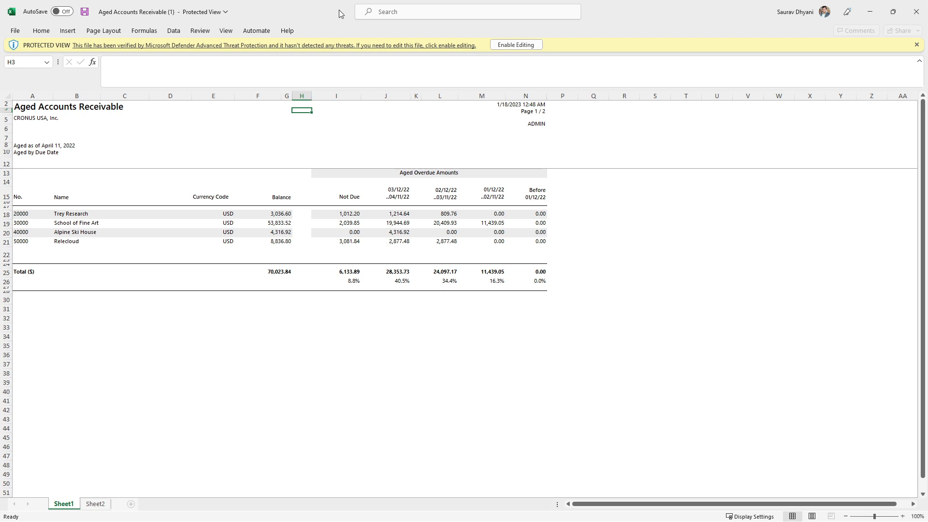
Step: Increase the heights of the narrow header rows above the aging table, and put the workbook window aside
drag(4, 109, 3, 120)
drag(3, 160, 4, 165)
click(6, 165)
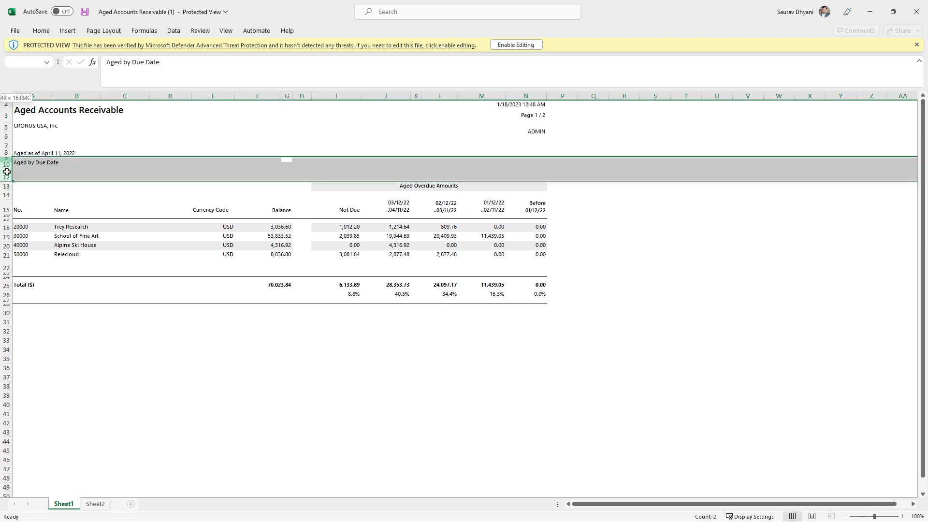
click(777, 332)
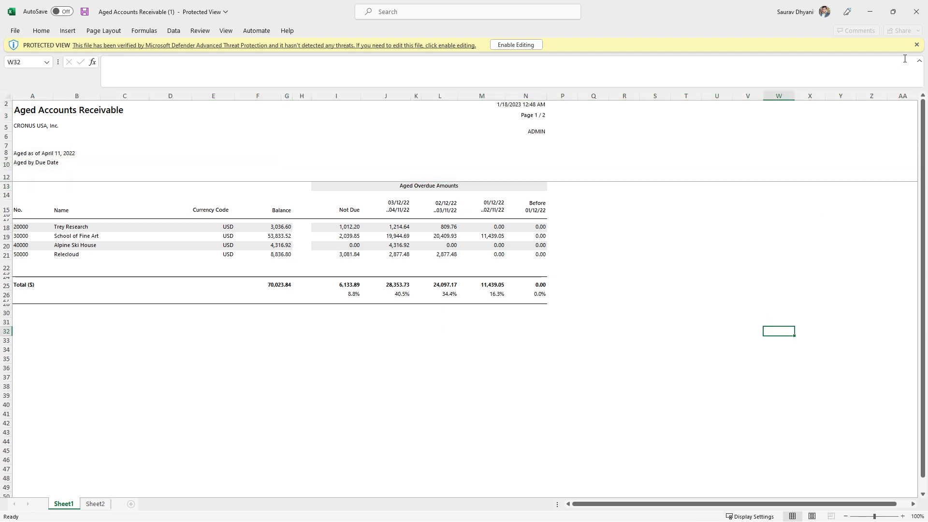
click(893, 11)
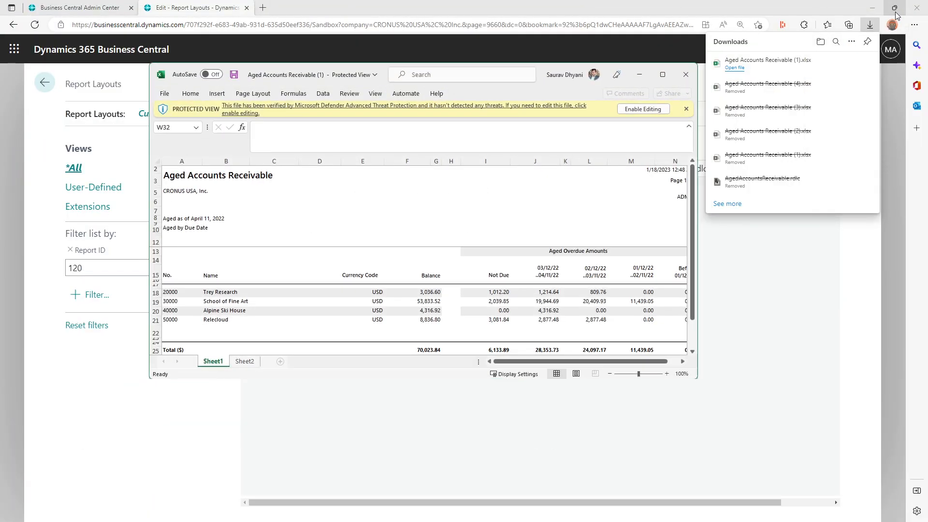
click(686, 75)
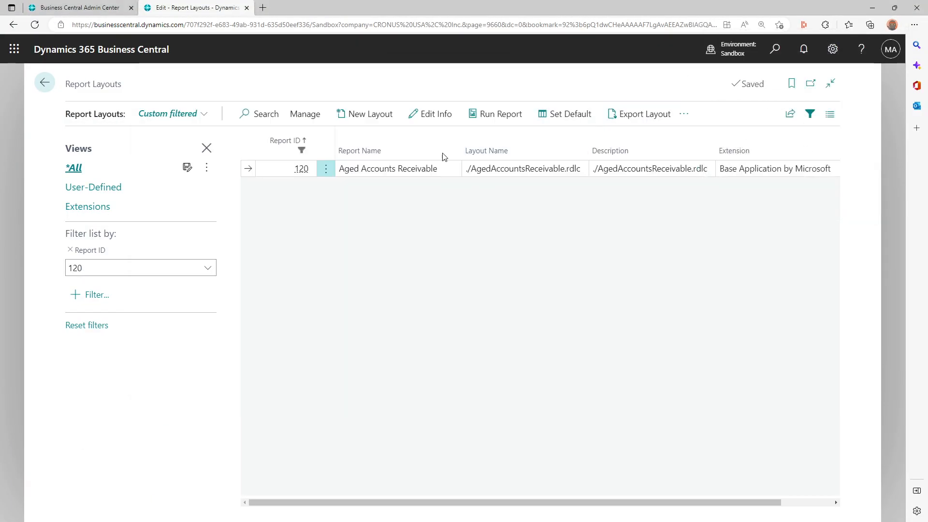
Step: Export the report 120 layout from Business Central and open AgedAccountsReceivable.rdlc in Report Builder in a wider window
click(657, 117)
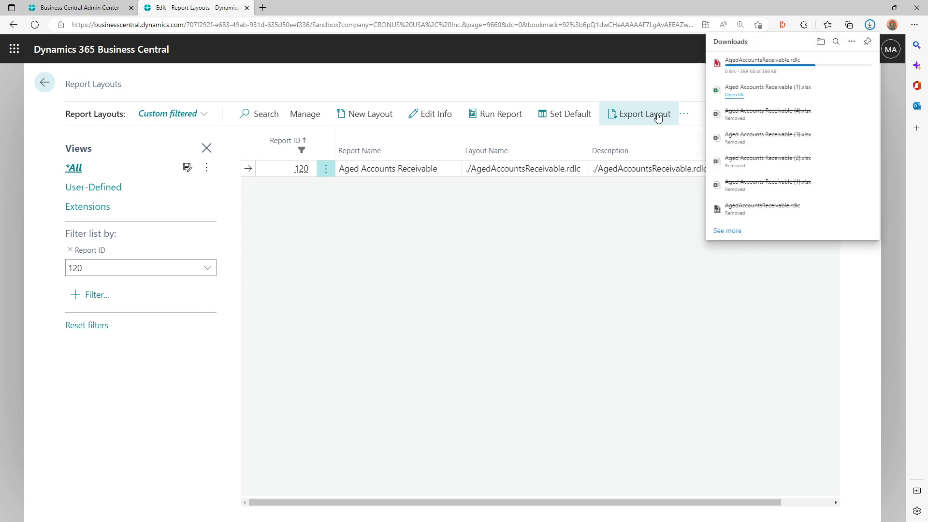
click(766, 62)
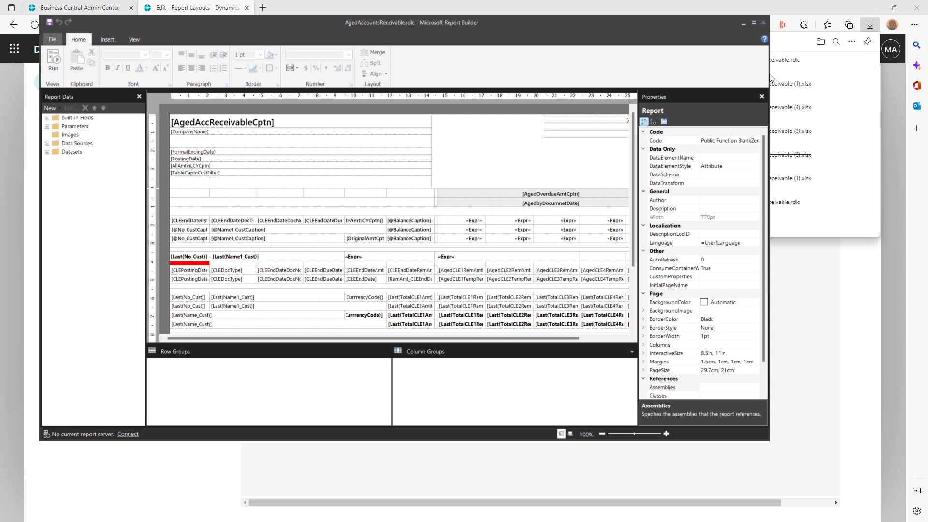
drag(769, 74, 875, 74)
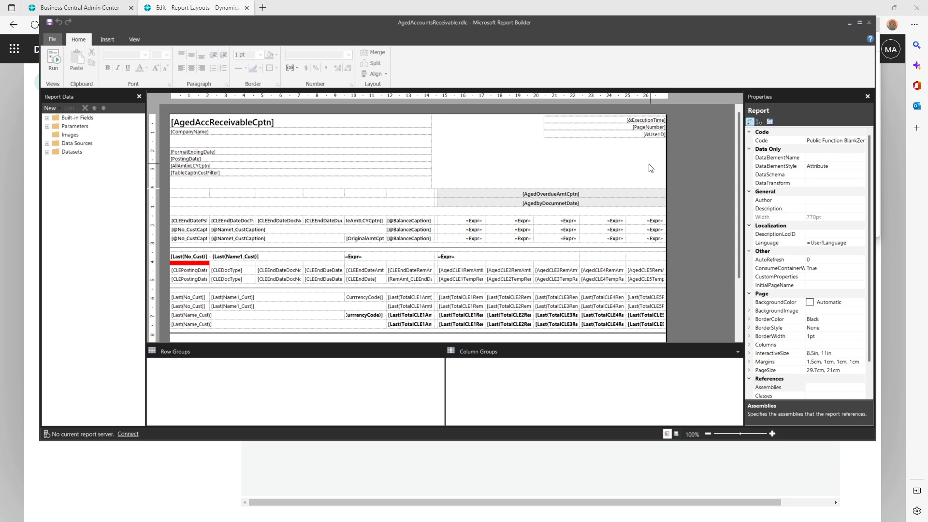
drag(574, 30, 558, 17)
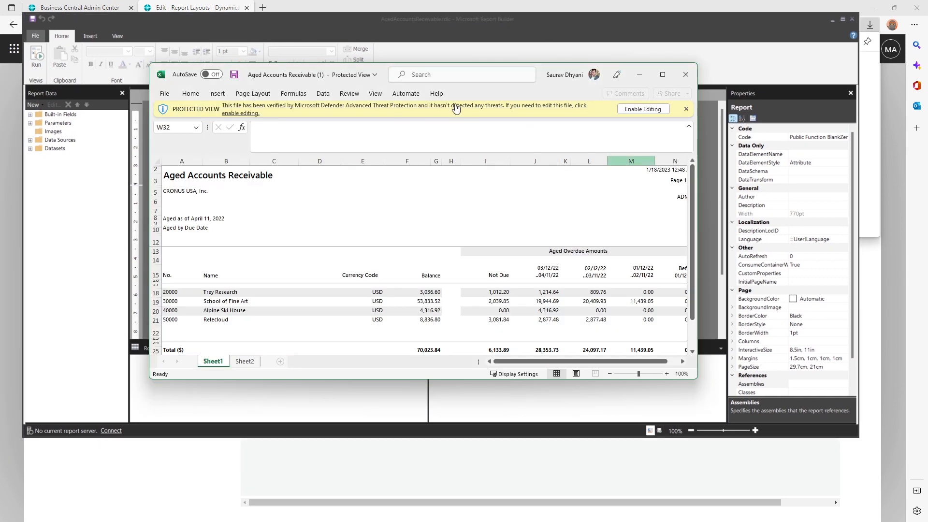
Step: Place the workbook beside the RDLC layout and compare its narrow rows and columns with the layout's header area and narrow table column
drag(541, 72, 728, 161)
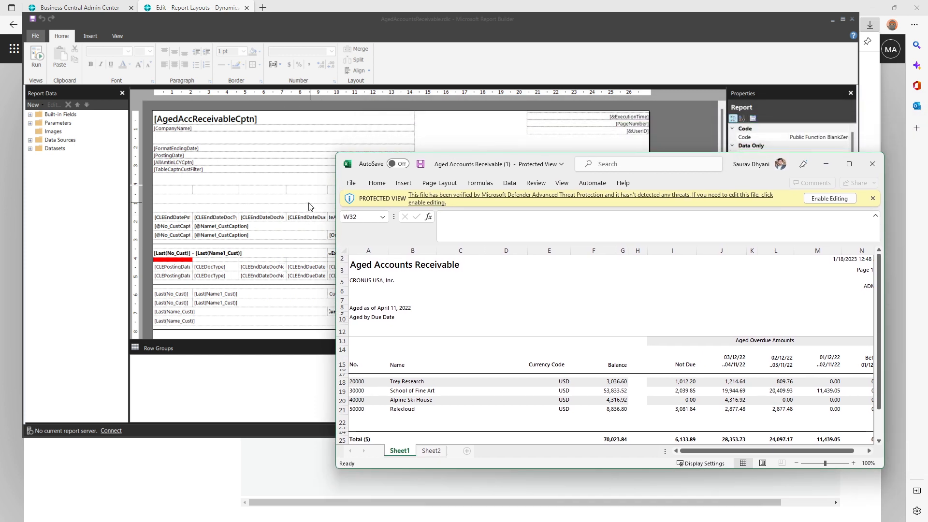
click(373, 352)
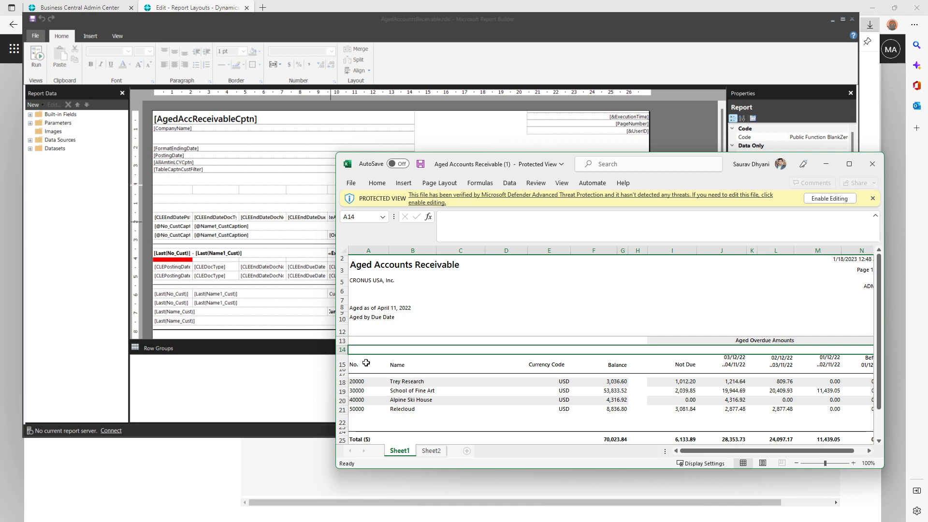
click(187, 265)
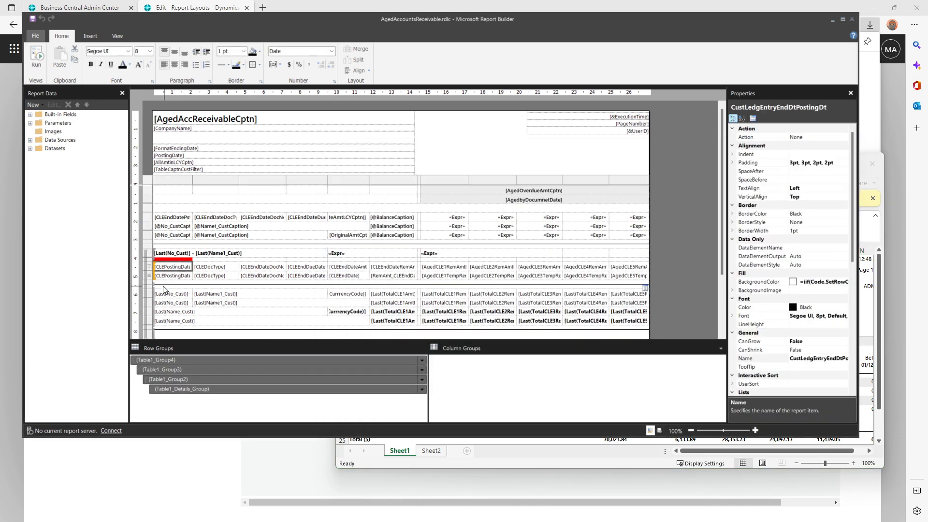
click(418, 181)
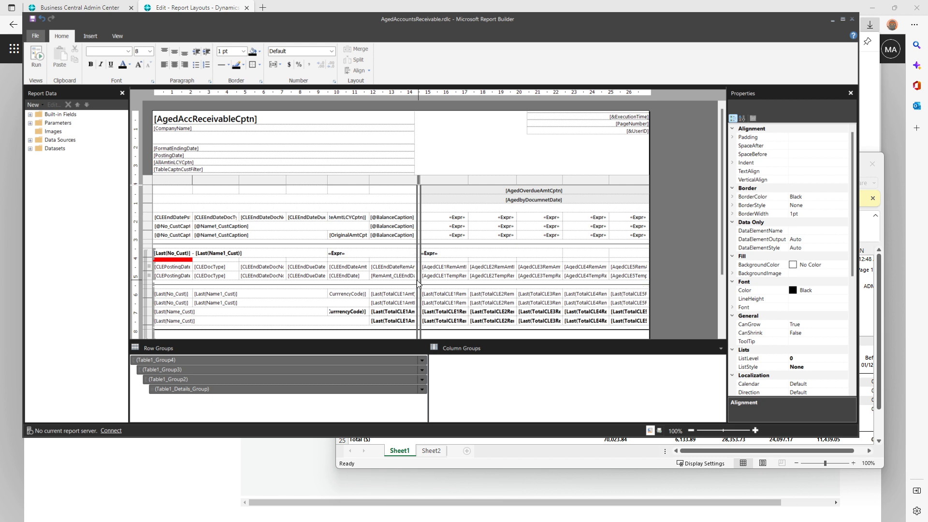
click(428, 157)
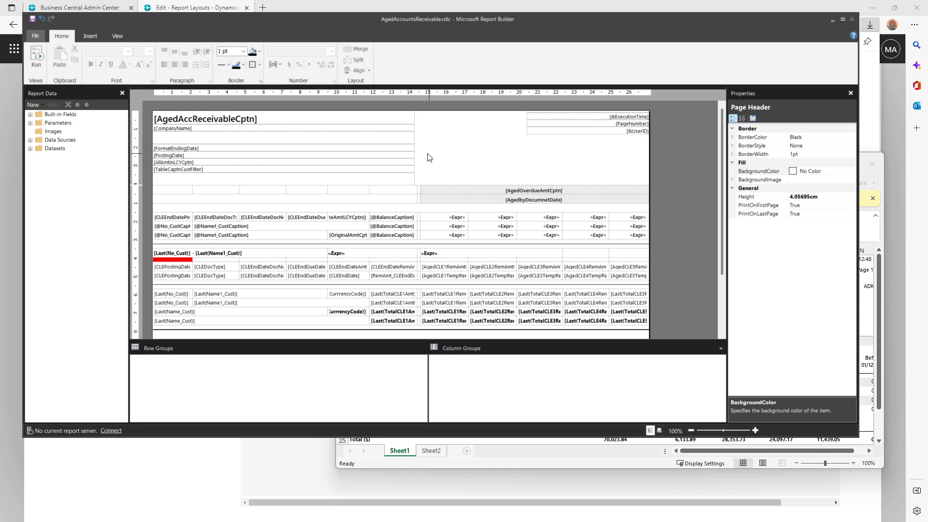
key(alt+Tab)
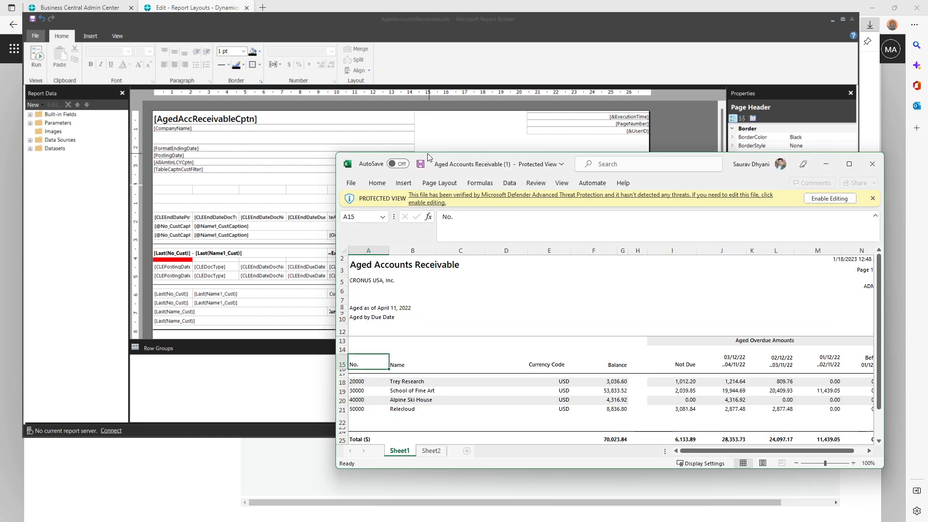
click(339, 276)
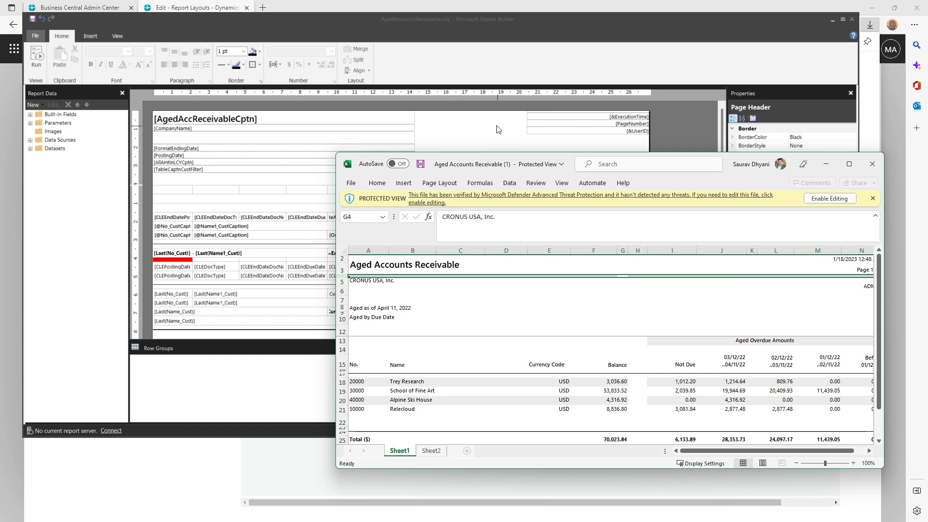
Step: Select the workbook's aging data from the No. heading row and its report header rows in turn, and close the workbook
scroll(497, 375, down, 3)
scroll(496, 376, up, 3)
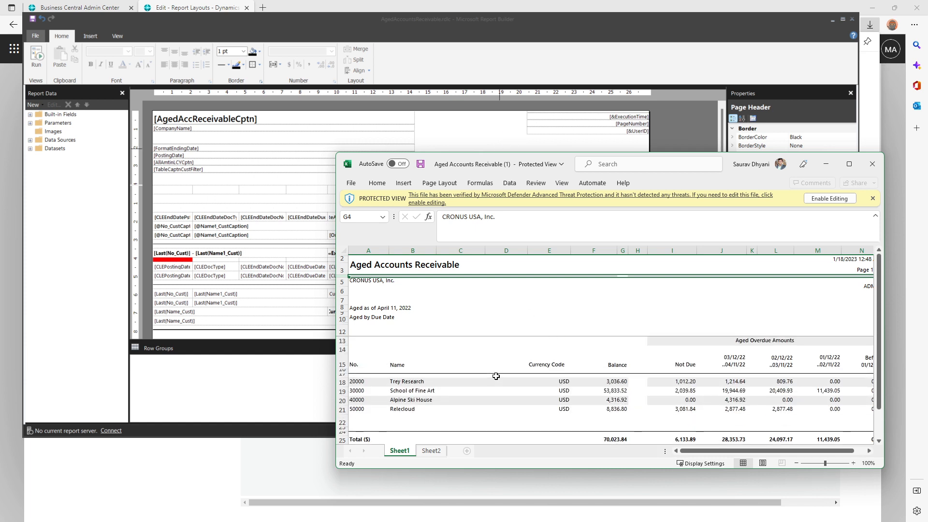
mouse_move(355, 365)
mouse_down()
mouse_move(769, 385)
mouse_move(787, 408)
mouse_up()
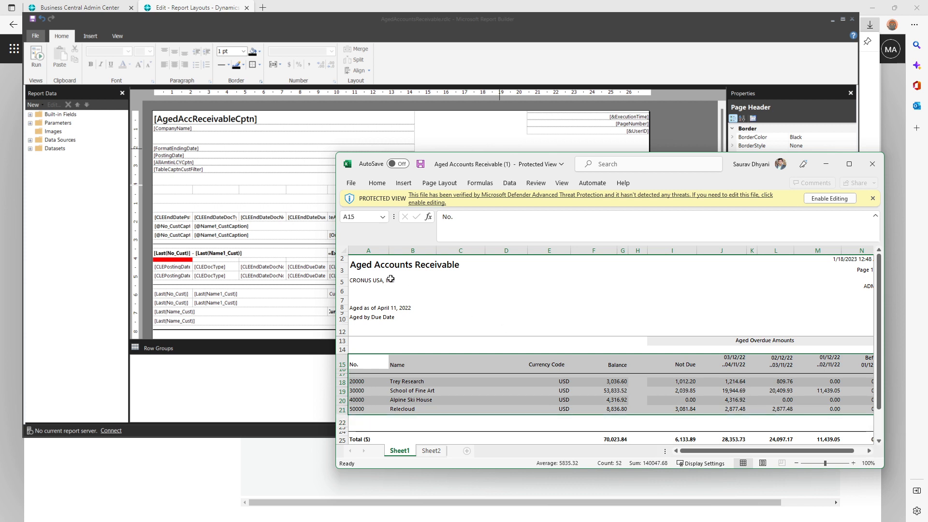
drag(343, 259, 348, 319)
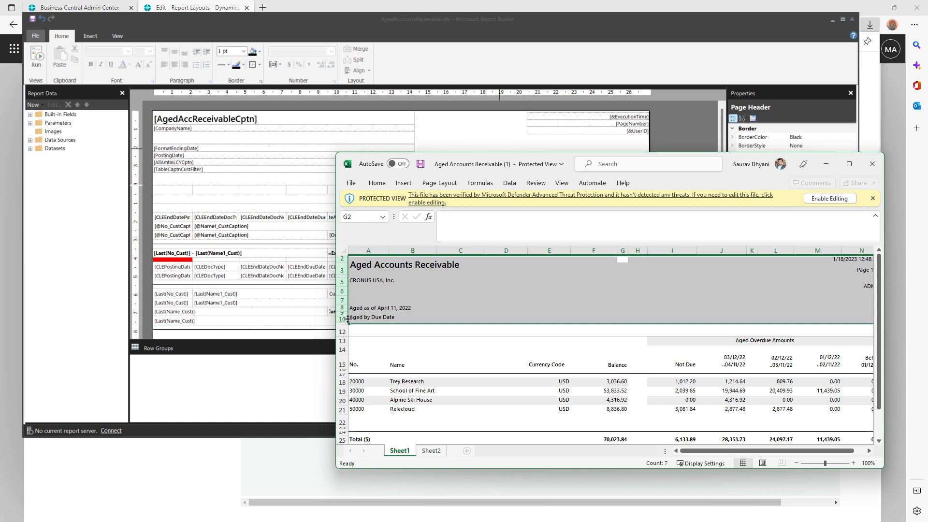
click(868, 165)
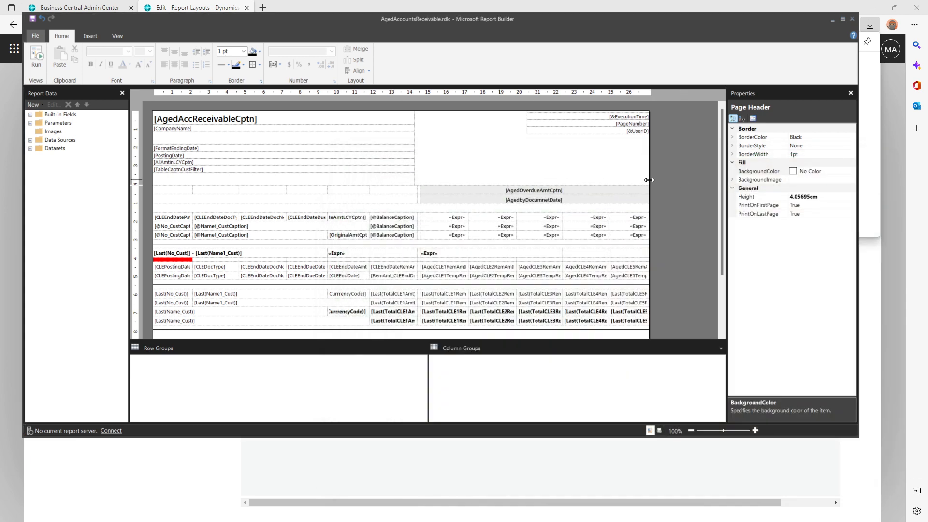
Step: With the report body widened past the table, delete all page header items and remove the page header from the layout
drag(650, 184, 710, 182)
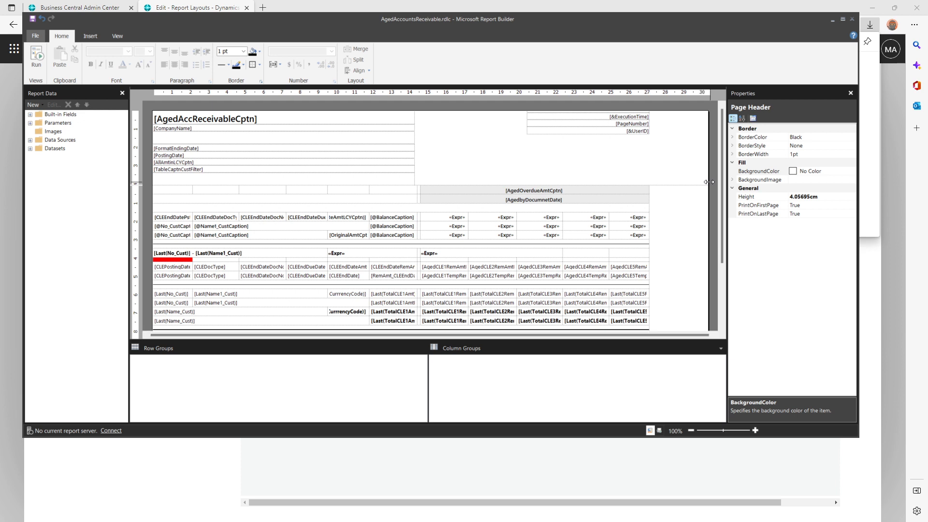
drag(676, 185, 200, 103)
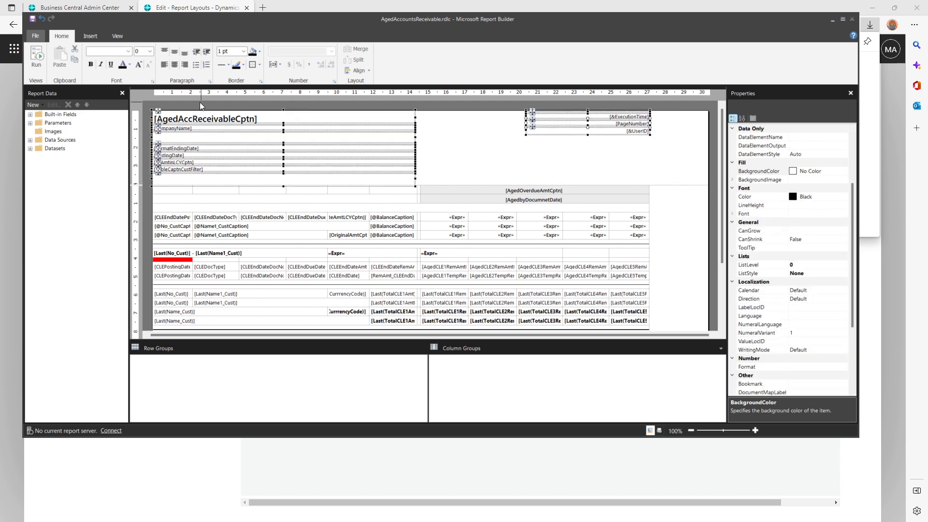
key(Delete)
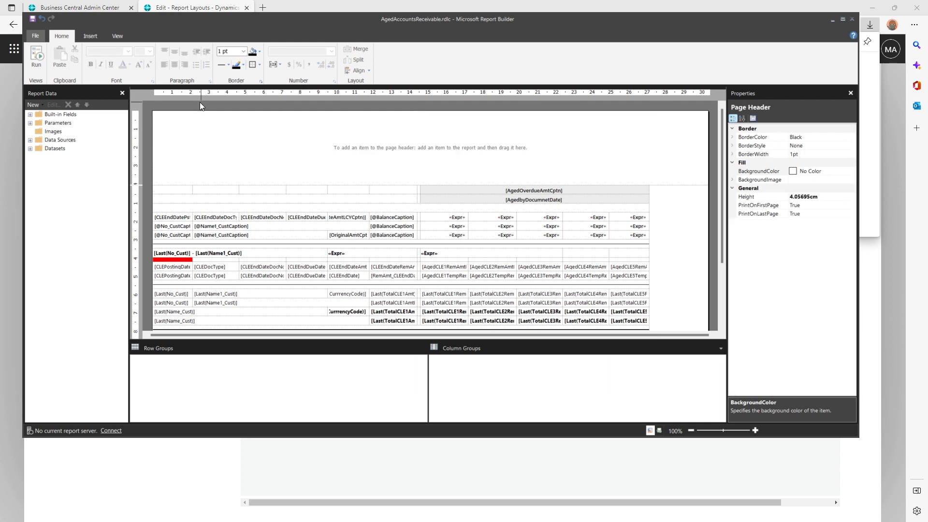
click(712, 195)
right_click(712, 194)
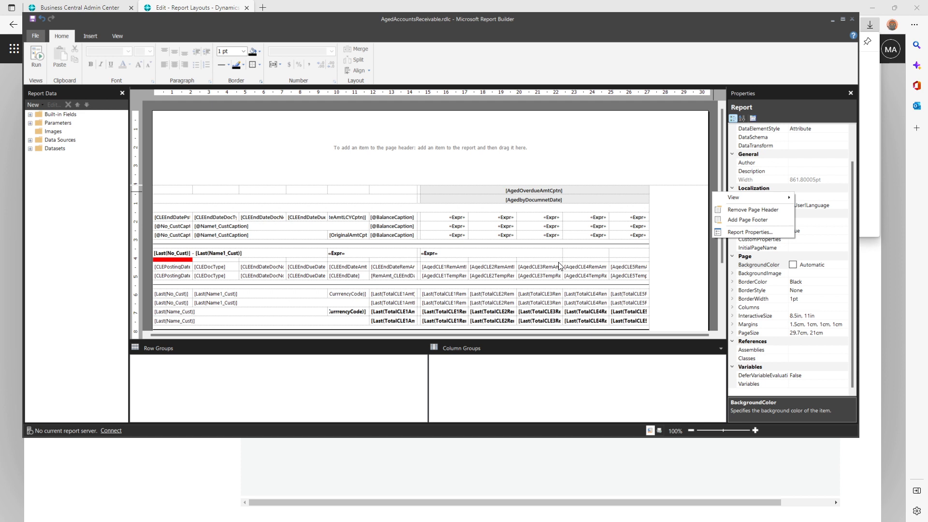
click(753, 209)
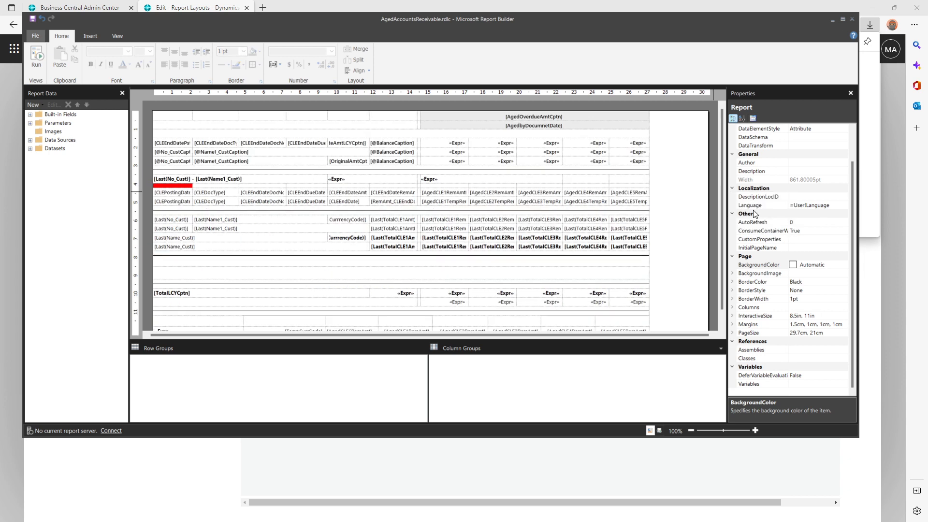
Step: Delete the OriginalTable beneath the main aging table and shrink the report body to fit the remaining table
scroll(718, 315, down, 2)
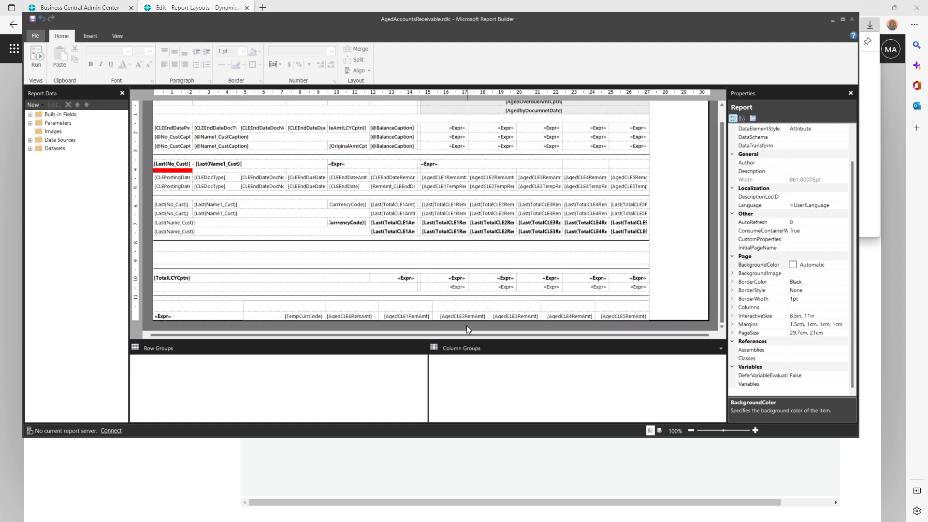
click(172, 318)
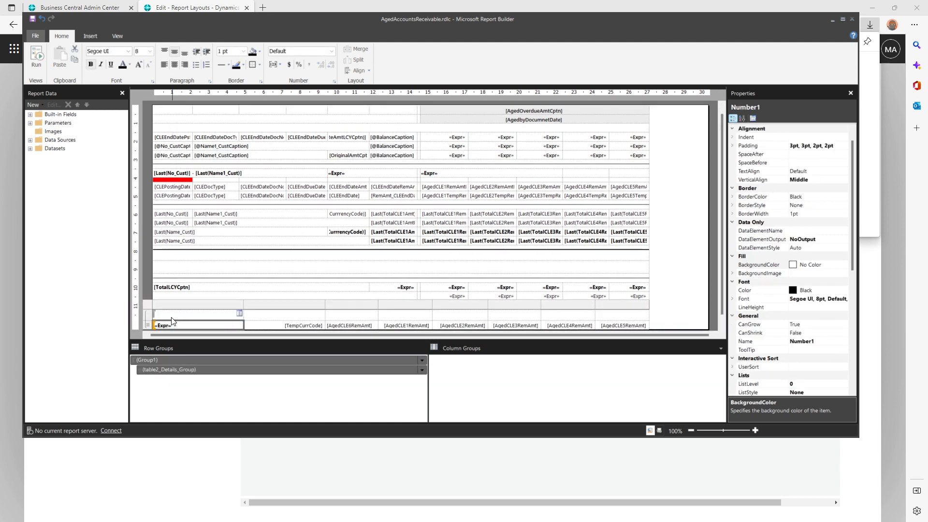
click(145, 303)
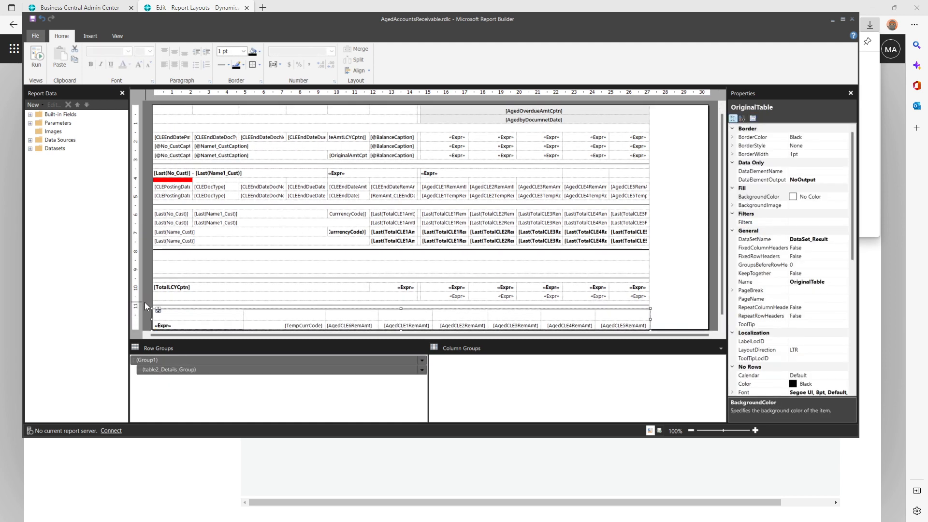
key(Delete)
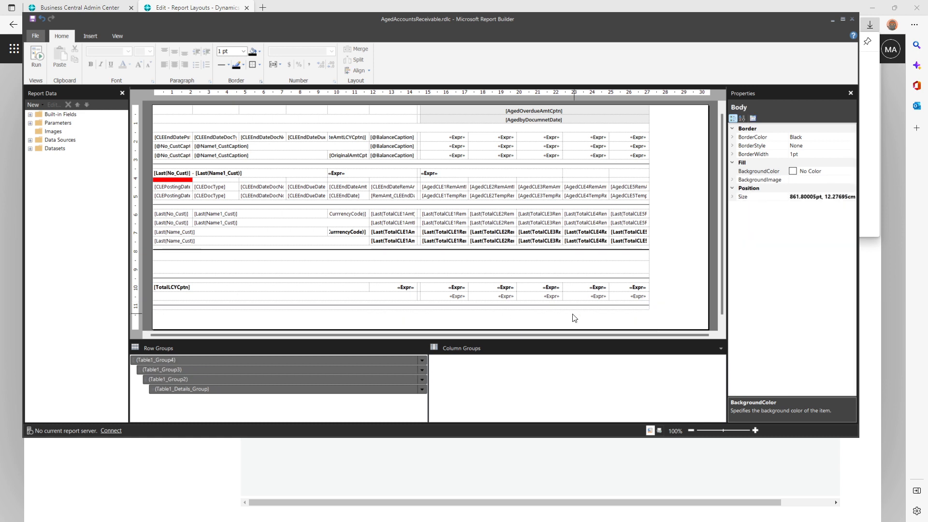
drag(706, 327, 648, 307)
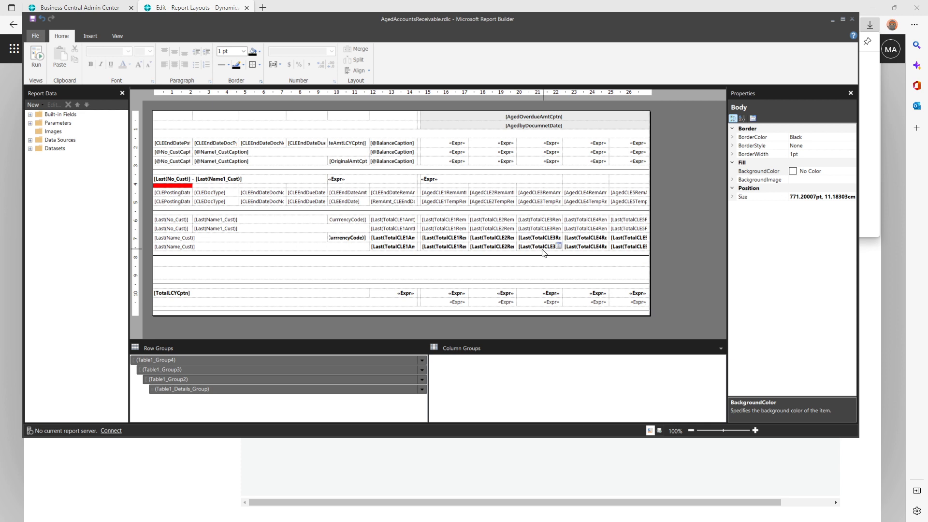
Step: Delete the narrow spacer column between the balance and aged amount columns, and reduce the report body to the table's width
click(419, 116)
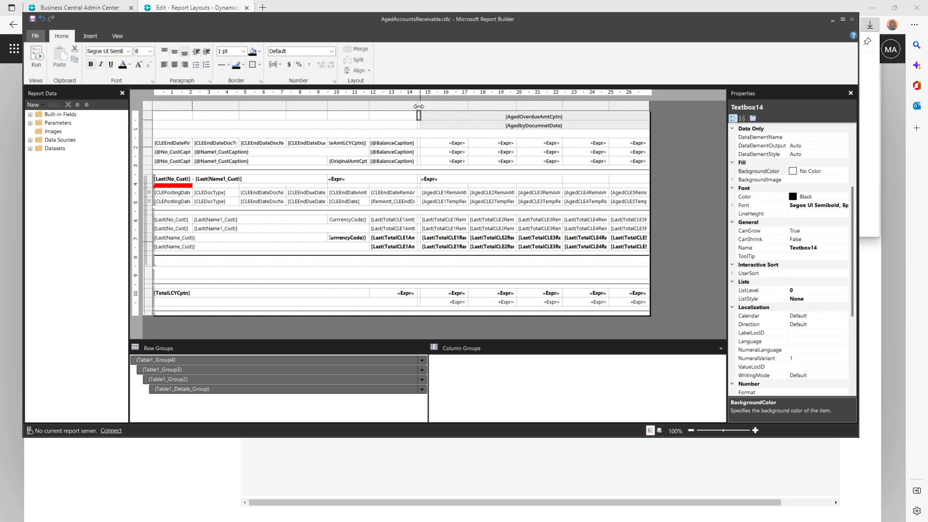
click(419, 106)
right_click(419, 106)
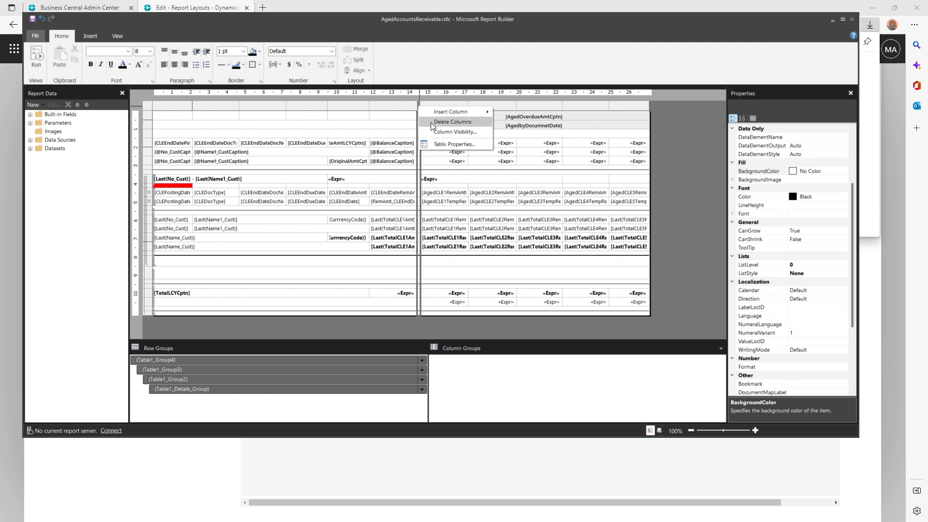
click(430, 123)
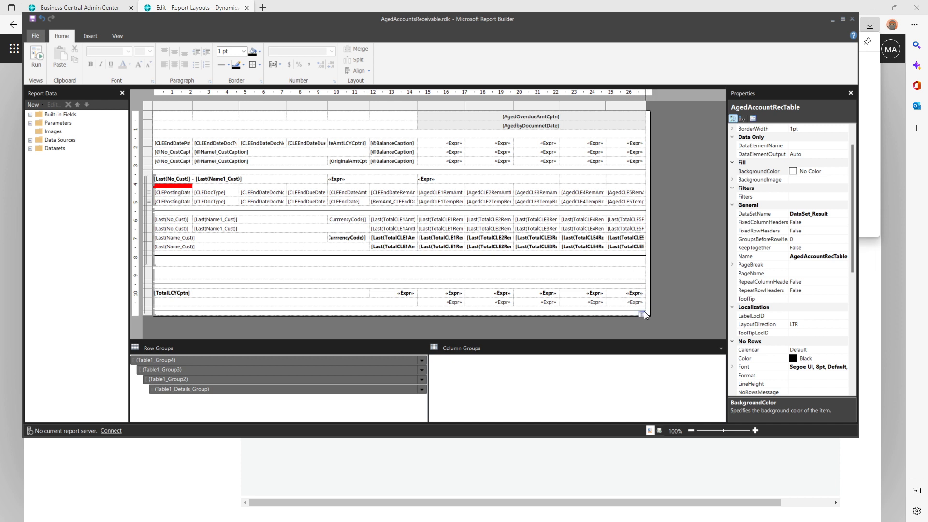
drag(651, 302, 635, 300)
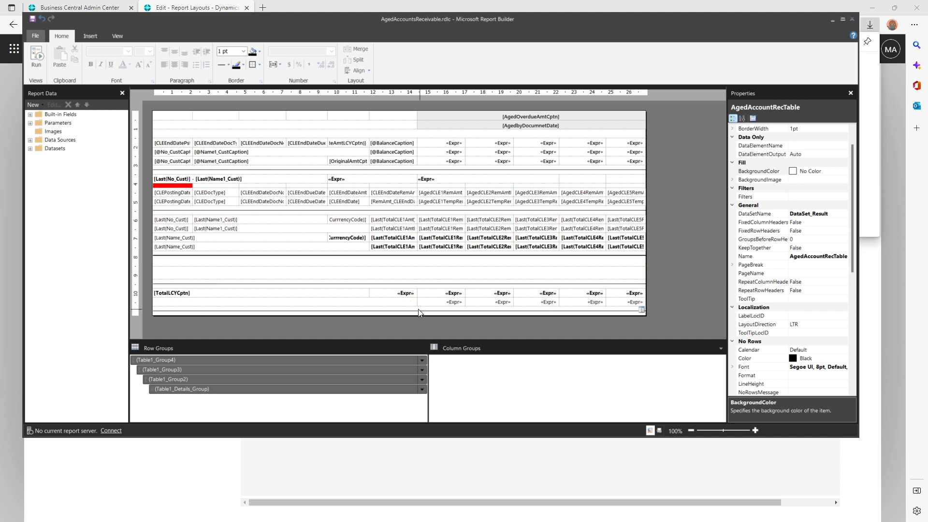
Step: Examine the blank merged rows above the total row, and switch back to the Report Layouts page in Business Central
click(416, 271)
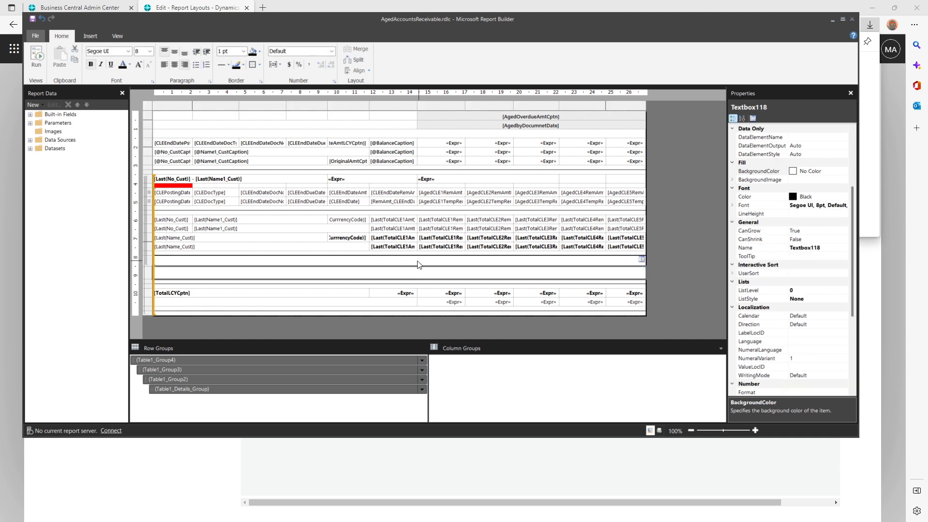
click(149, 277)
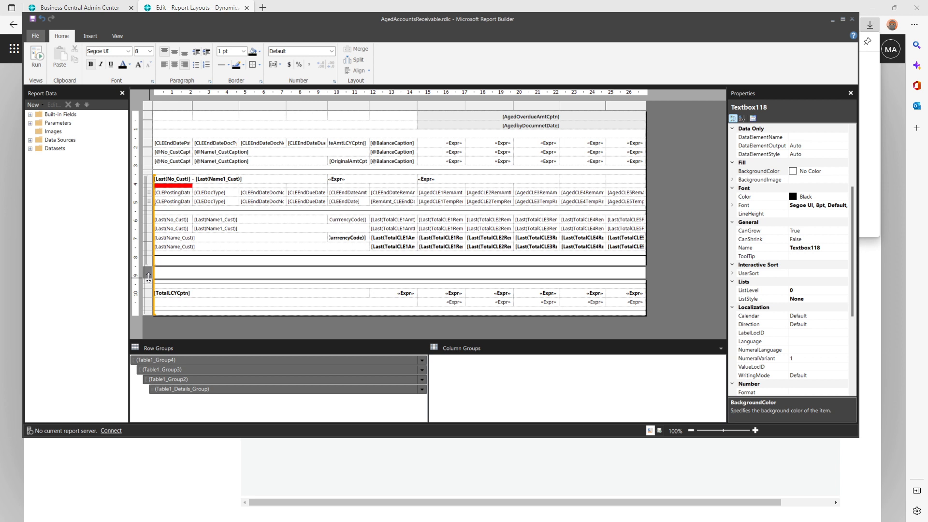
click(665, 267)
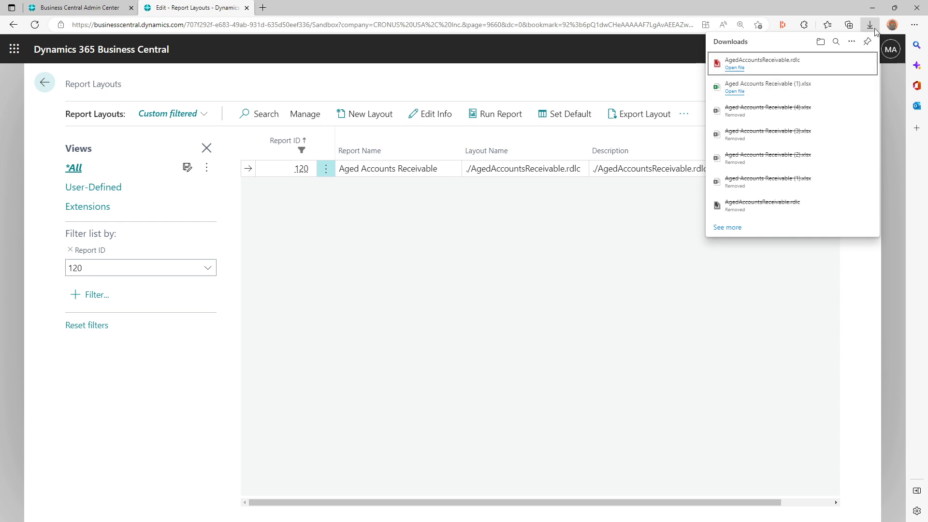
Step: Start a new layout for report 120, entering a first name plus "Demo Layout" as its name and "This Layout is used for Demo" as its description
click(874, 28)
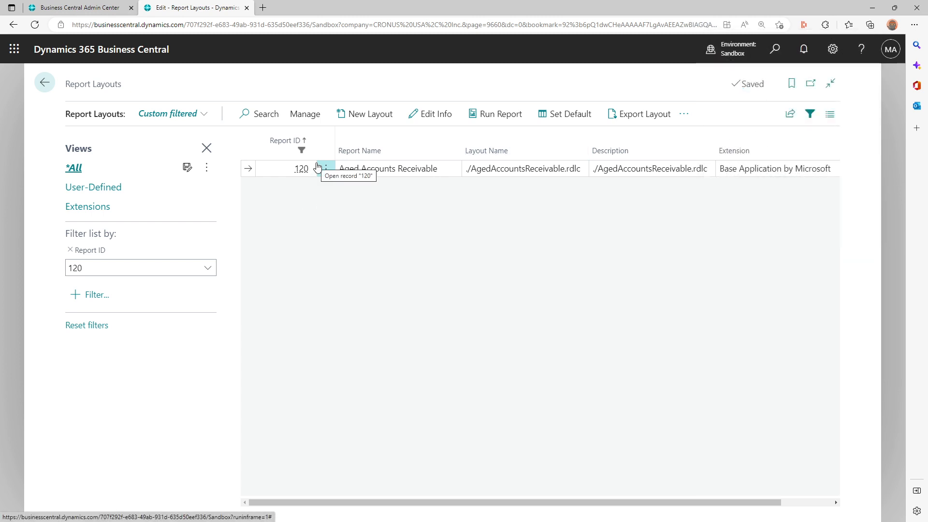
click(377, 116)
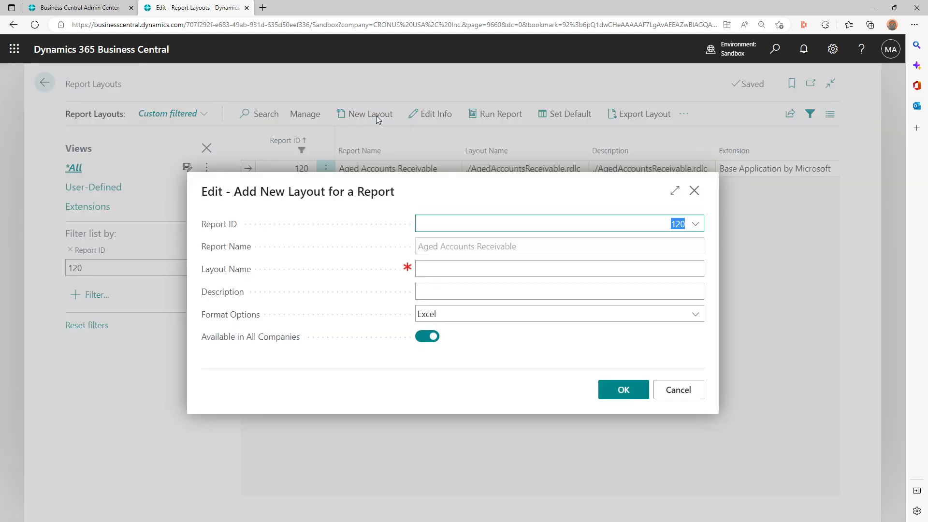
click(437, 270)
text(Sa)
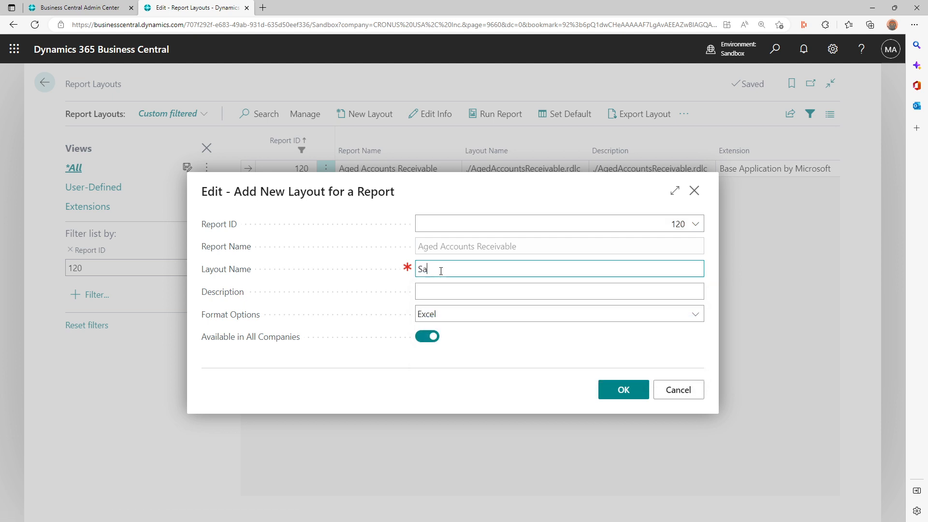
text(urav Demo Layout)
key(Tab)
text(This La)
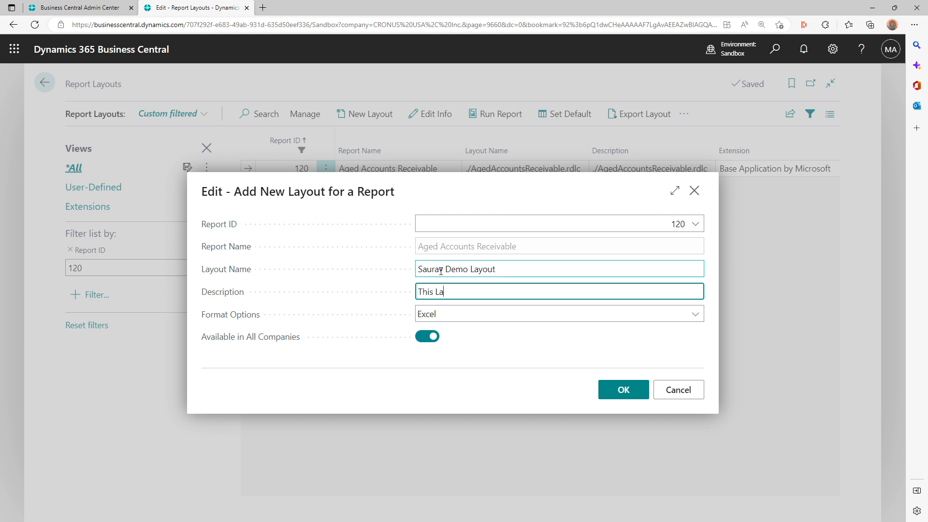
text(yout is used for Demo)
Step: Set the new layout's format to RDLC and confirm its details
click(466, 314)
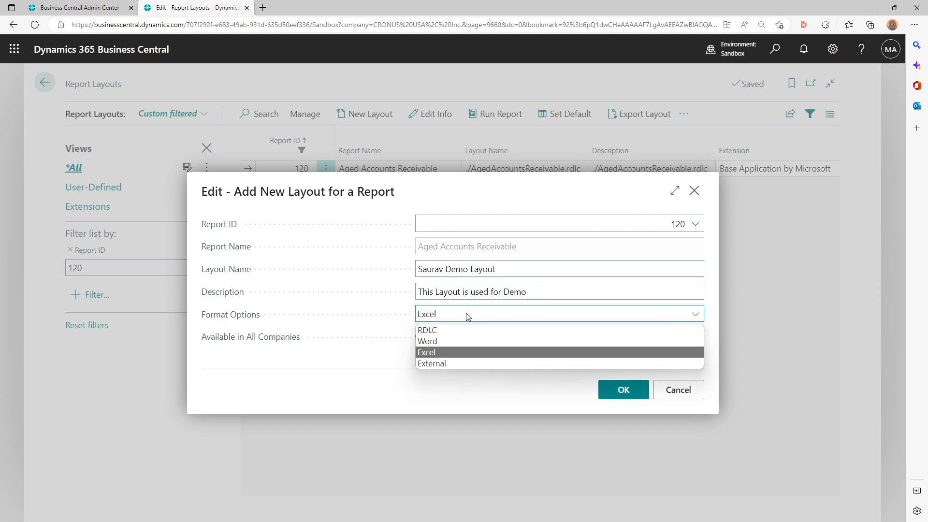
click(440, 330)
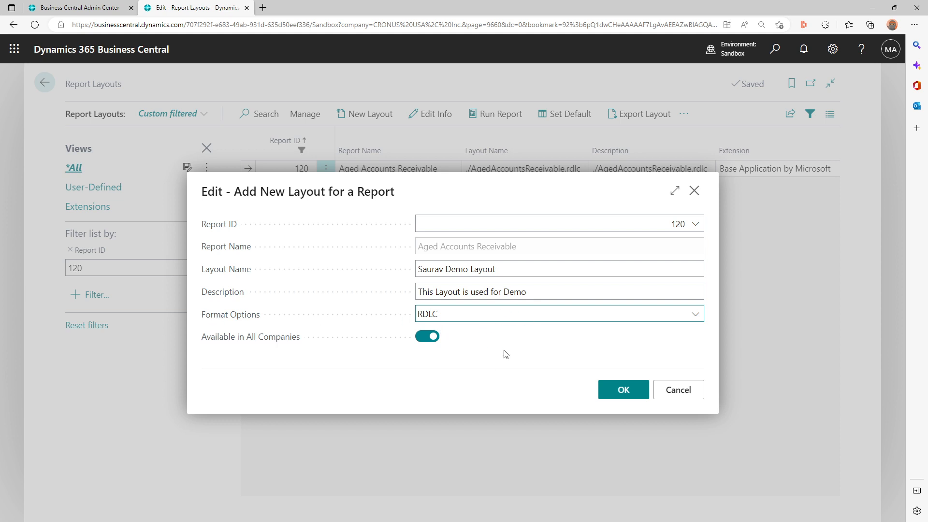
click(622, 393)
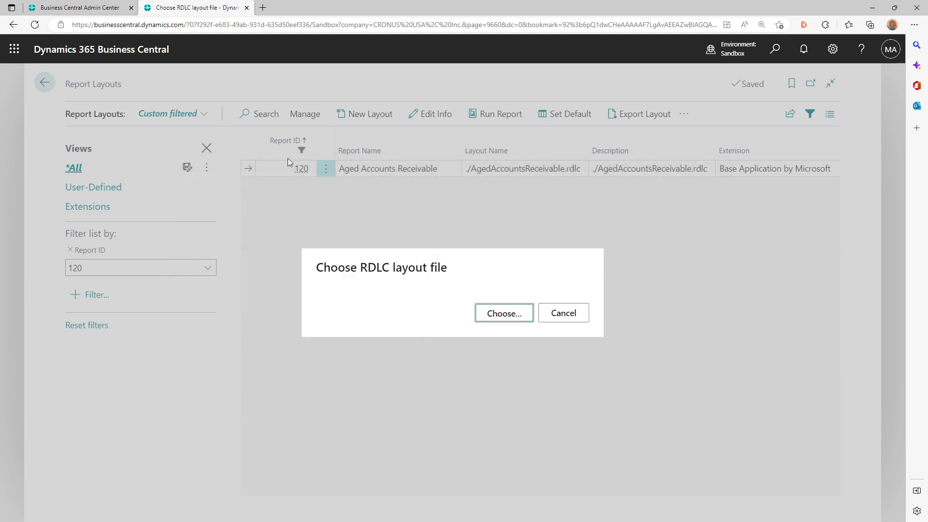
Step: Upload the edited AgedAccountsReceivable.rdlc file as the new demo layout for report 120
click(505, 317)
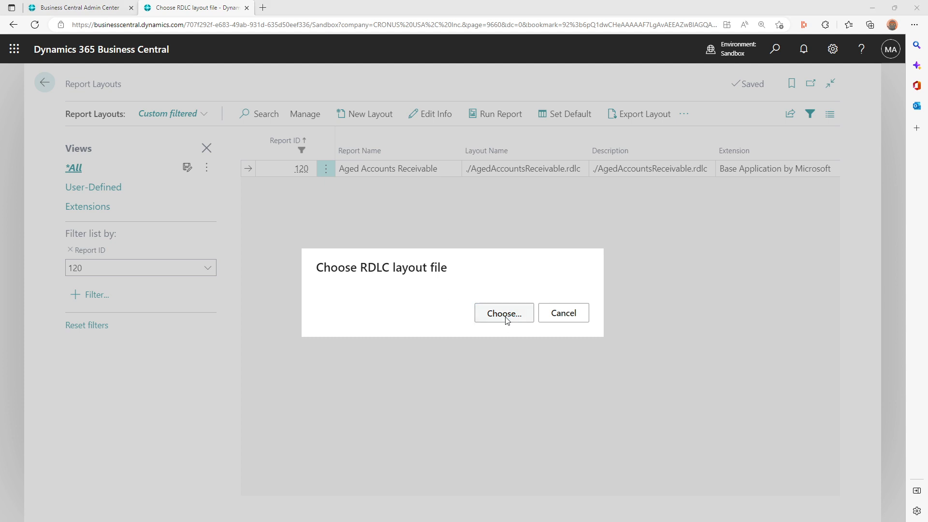
double_click(147, 92)
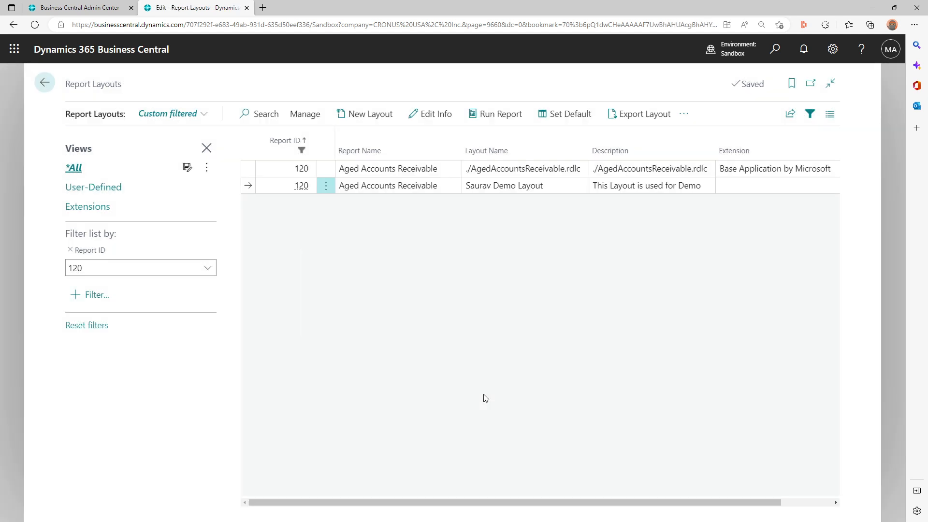
Step: Run the Aged Accounts Receivable report from its original layout entry, and choose the custom Demo Layout as its report layout
click(386, 174)
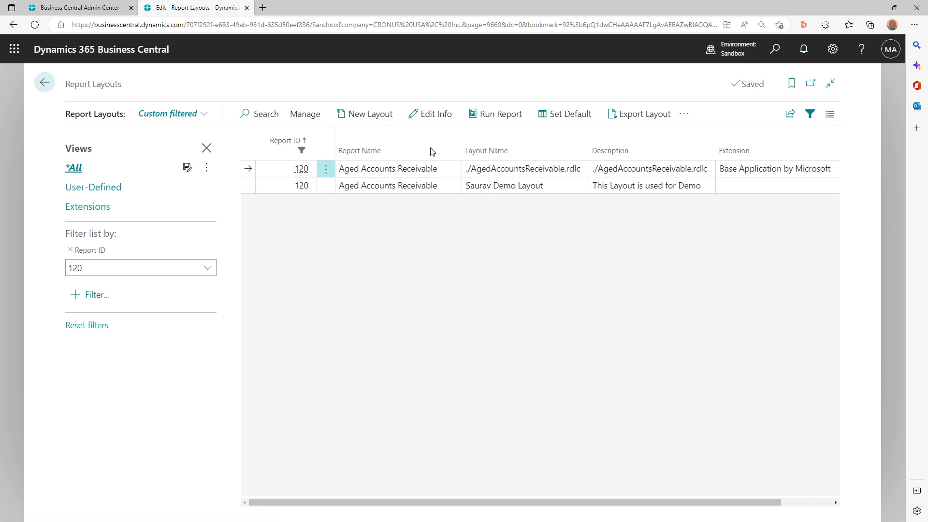
click(505, 116)
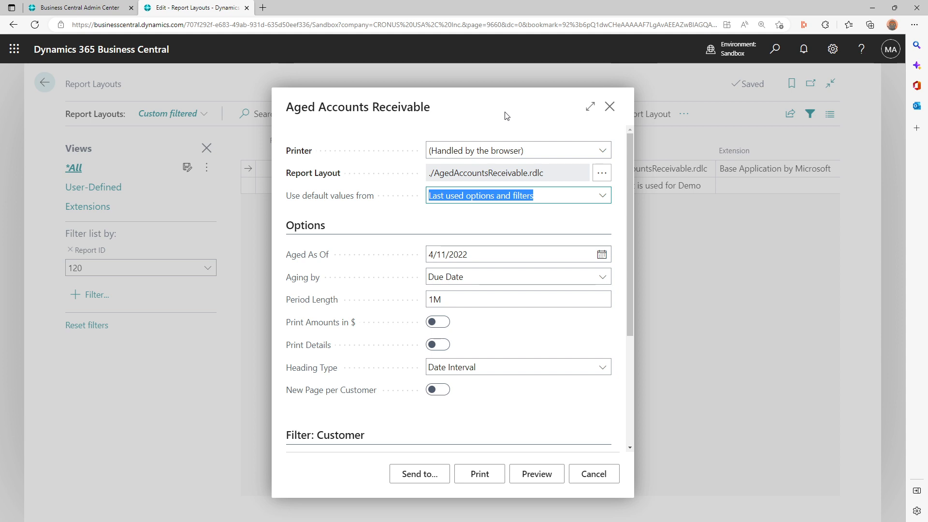
click(600, 174)
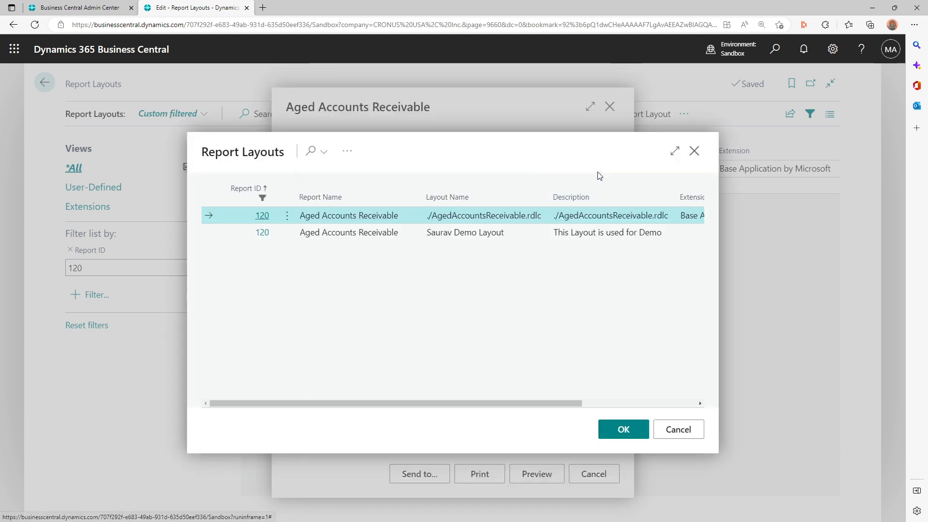
click(489, 237)
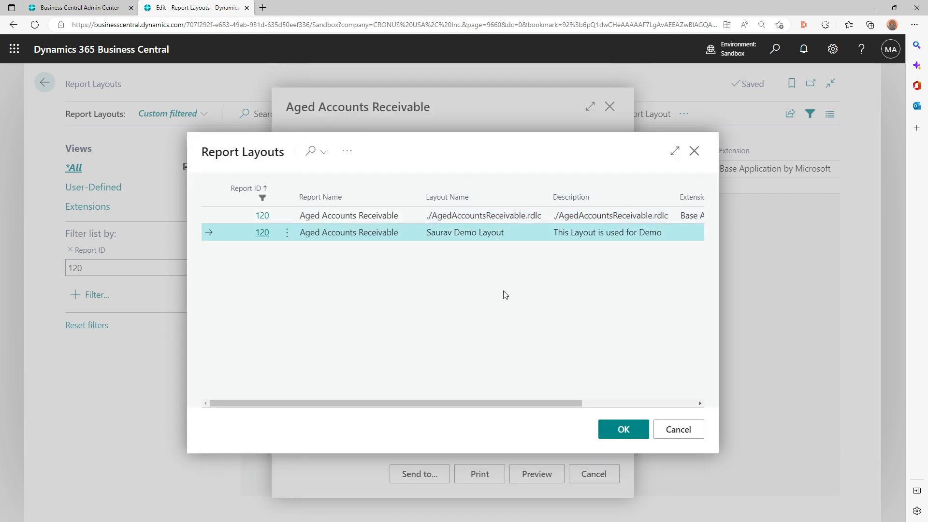
click(617, 438)
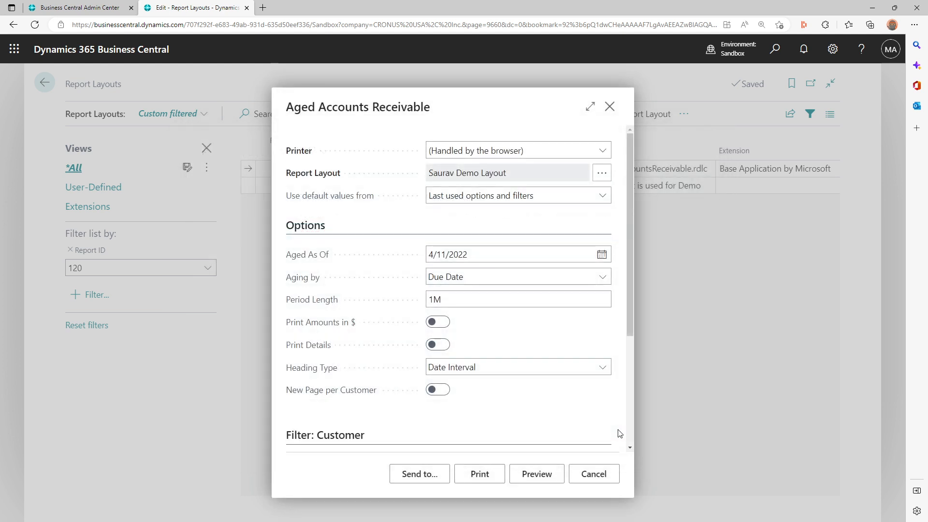
Step: Send the Aged Accounts Receivable report to an Excel document
click(419, 475)
click(457, 311)
click(508, 358)
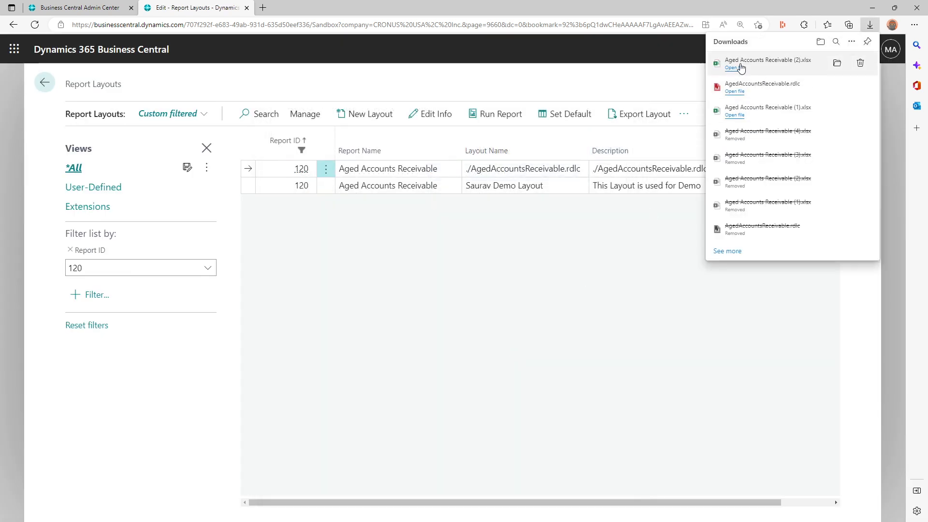
Step: Open the exported Aged Accounts Receivable (2).xlsx workbook in Excel and examine columns A to K and the customer rows
click(740, 68)
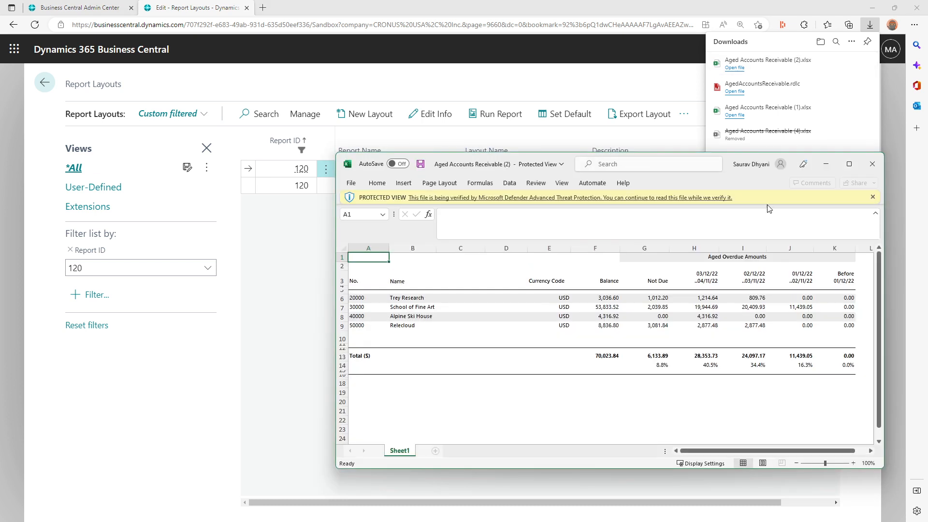
click(849, 164)
drag(499, 90, 40, 90)
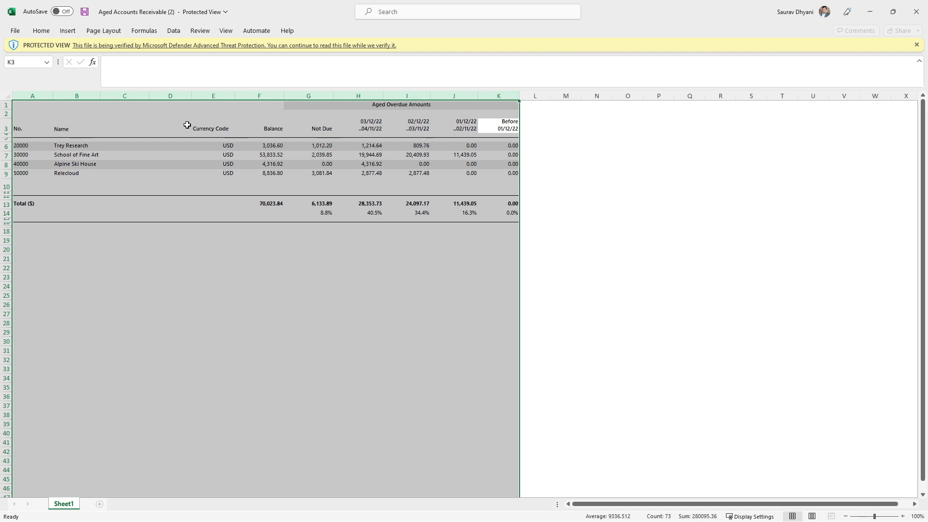
click(34, 156)
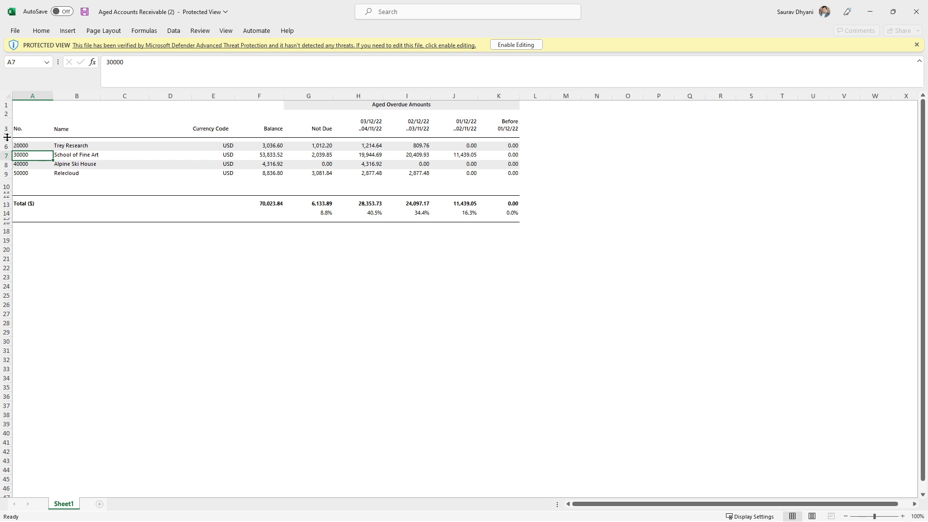
click(893, 14)
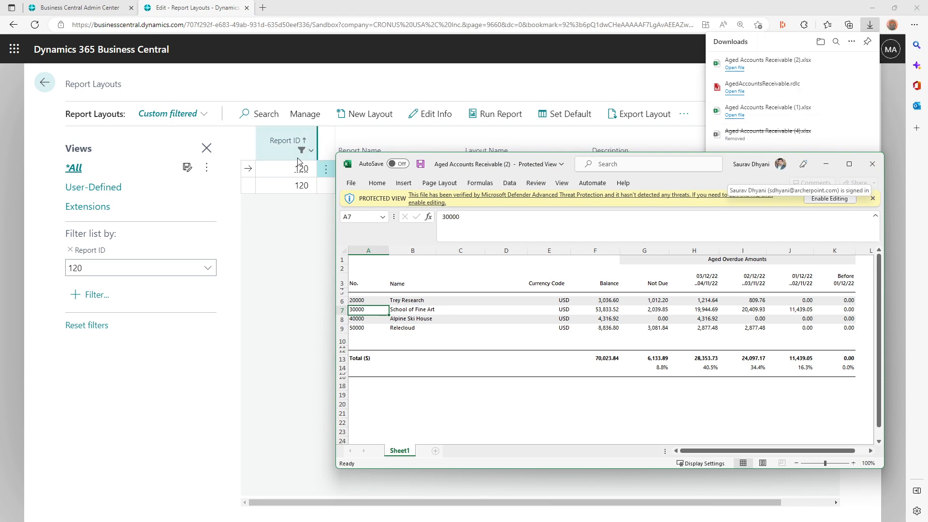
Step: Switch back to Business Central and set the custom Demo Layout as the default layout for report 120
click(306, 215)
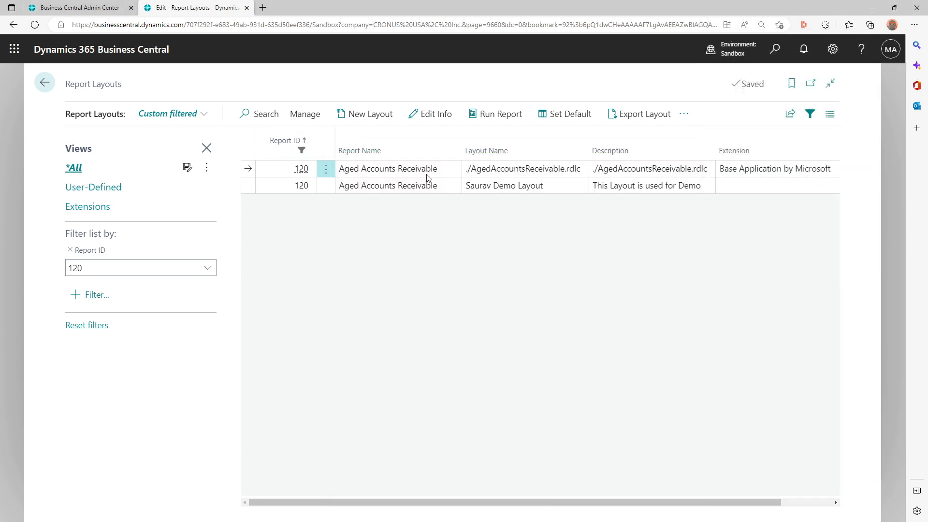
click(423, 186)
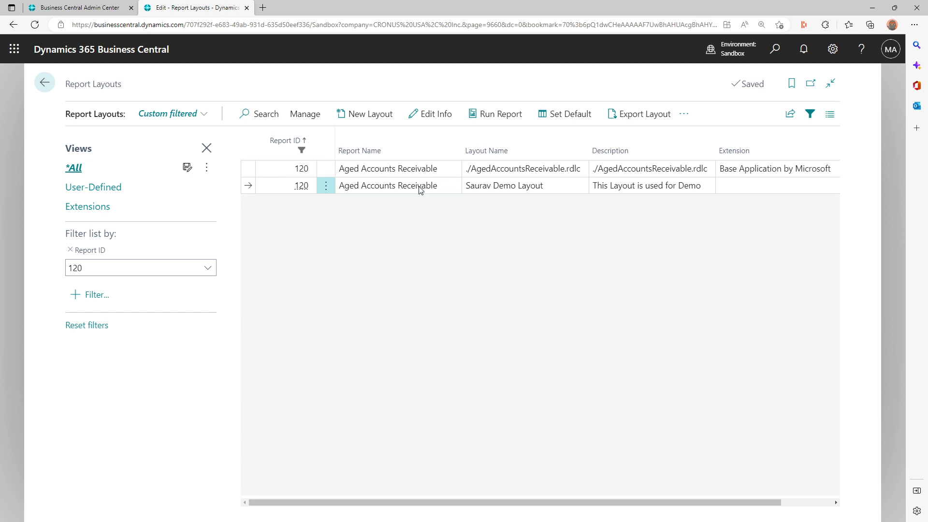
click(563, 116)
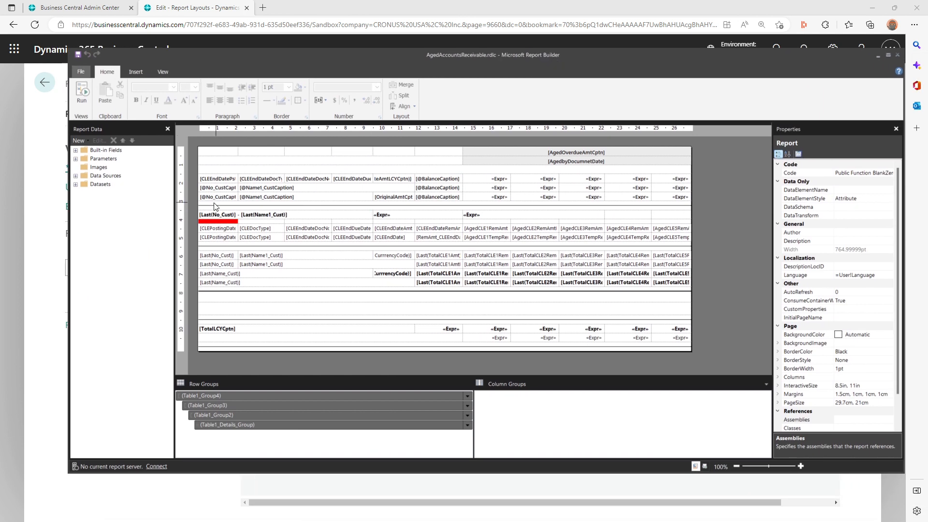
Step: Check the report layout selection on the Aged Accounts Receivable request page, cancel the run, and close the exported Excel workbook
click(215, 206)
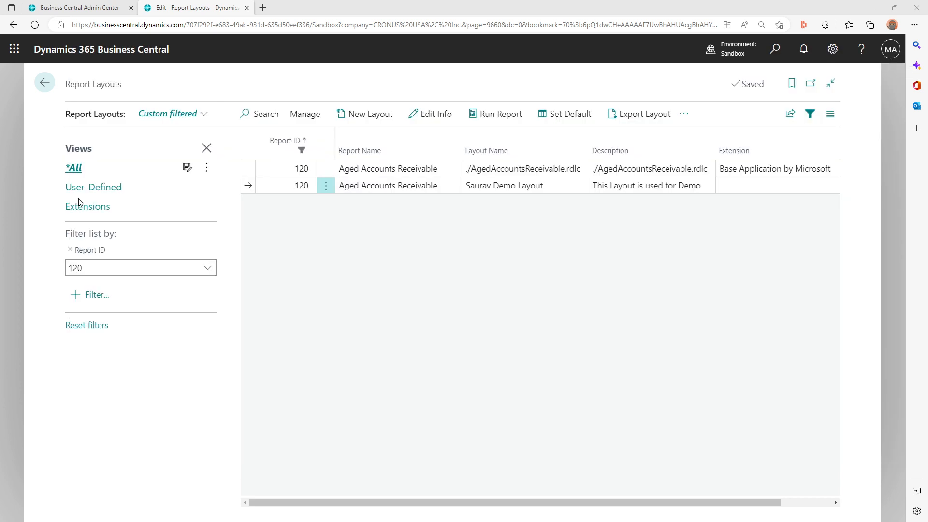
click(516, 120)
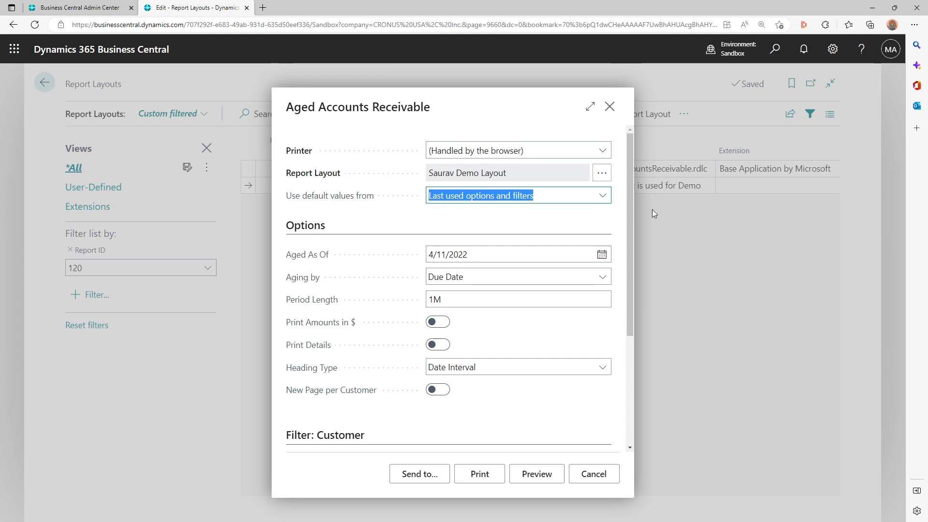
click(602, 173)
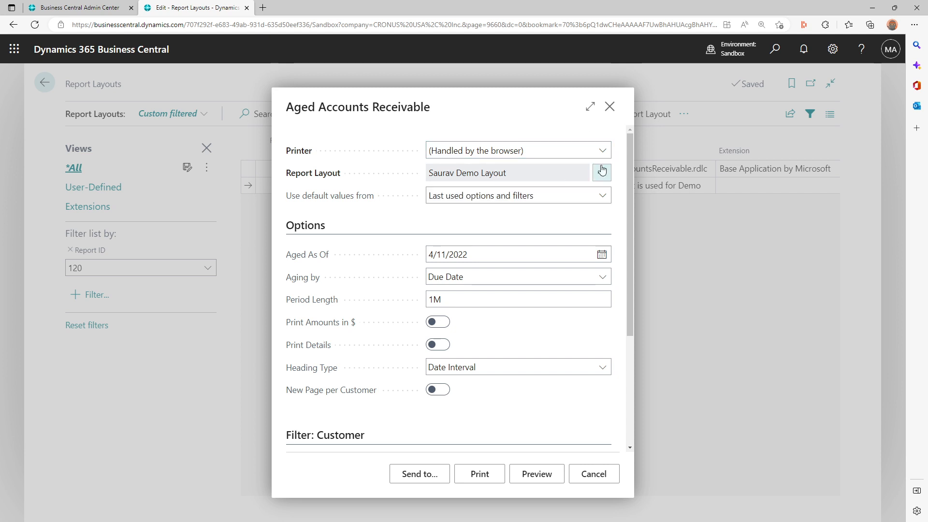
click(679, 430)
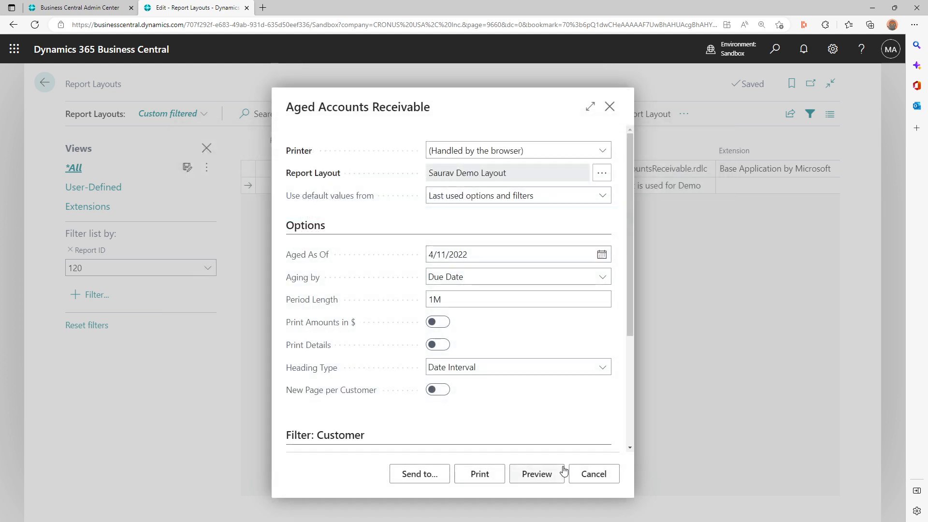
click(602, 476)
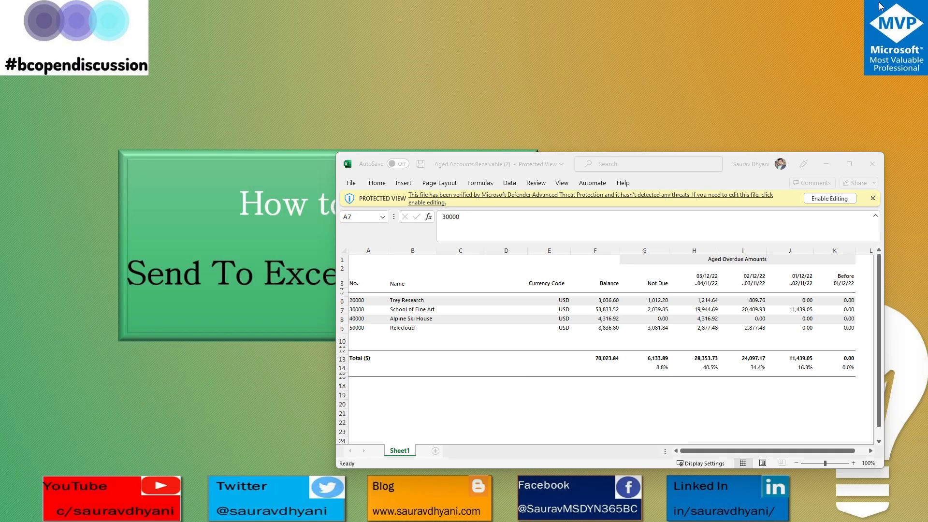
click(872, 164)
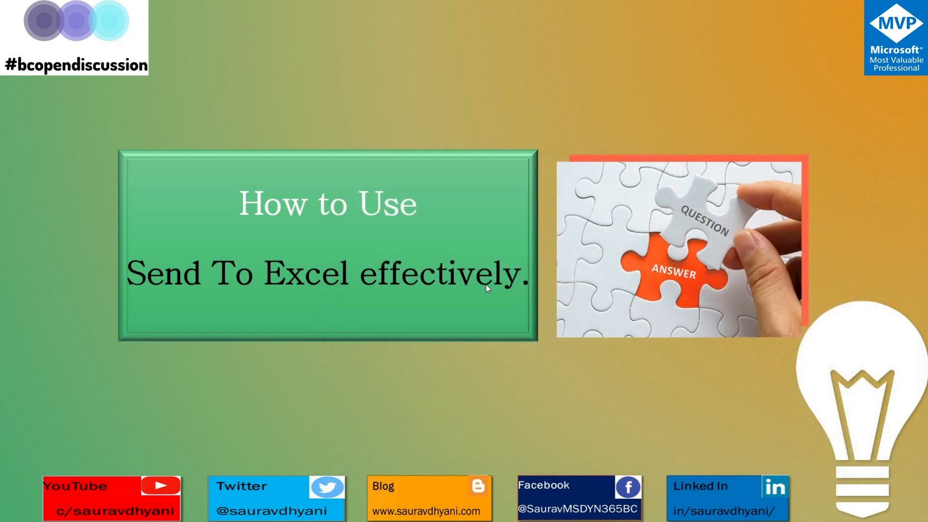